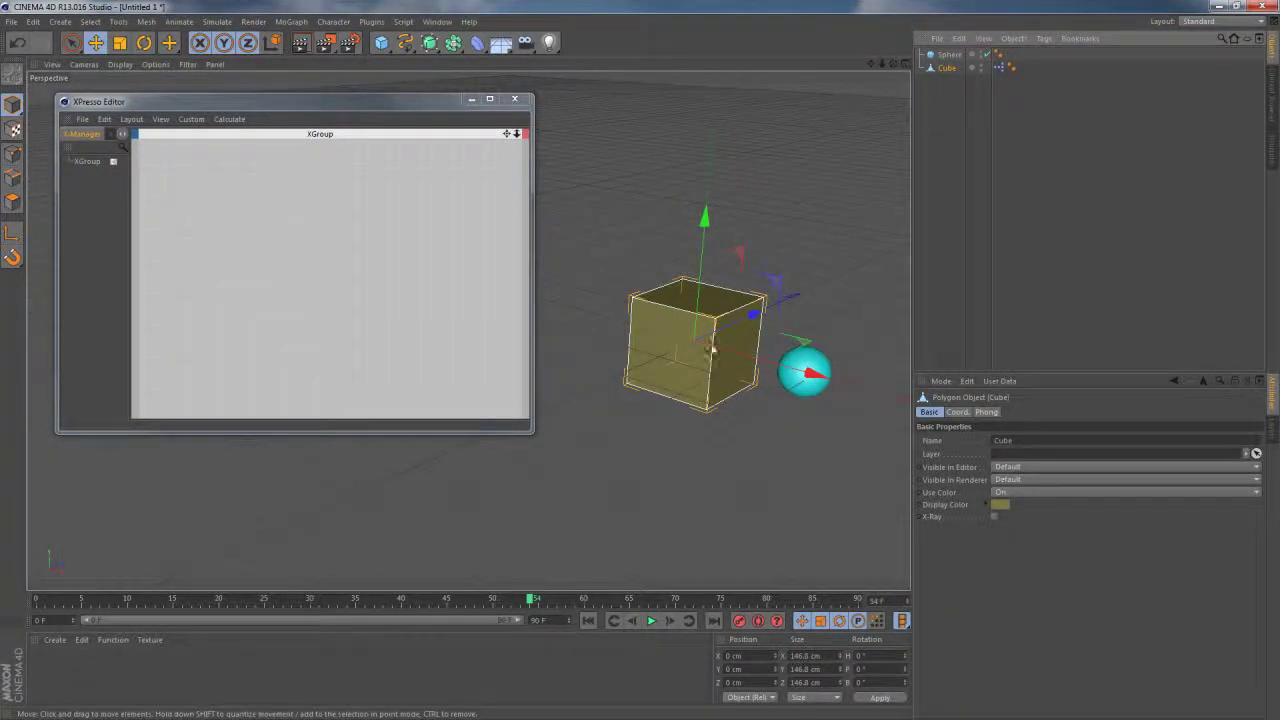
Select the Sphere and Cube, then add a Logic > Order node and position it in the graph
left_click(946, 55)
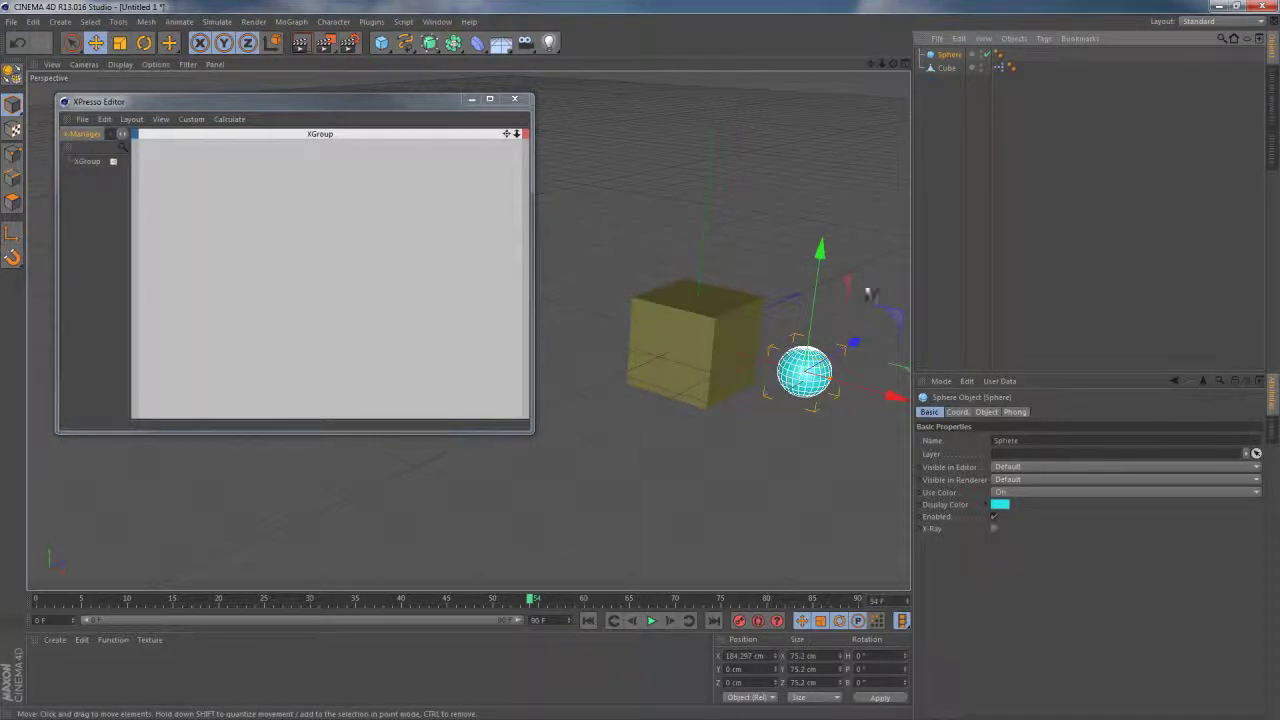
left_click(986, 67)
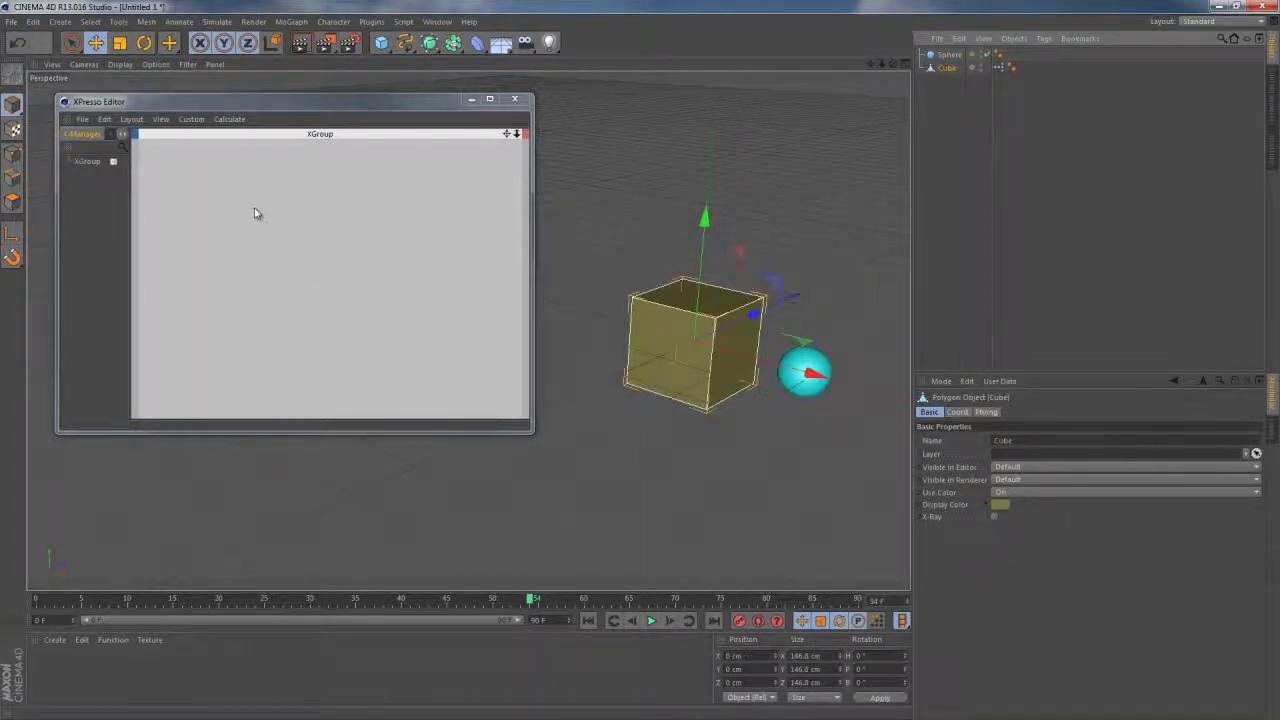
right_click(297, 246)
mouse_move(322, 250)
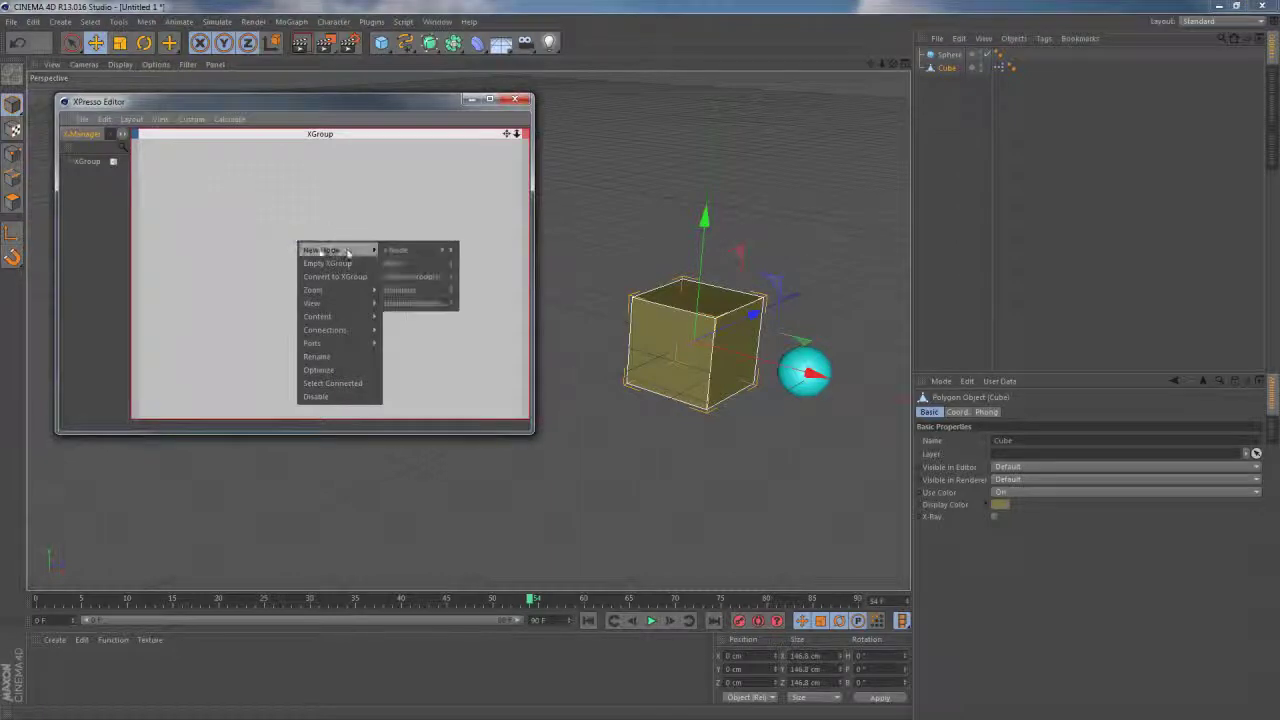
mouse_move(400, 250)
mouse_move(475, 256)
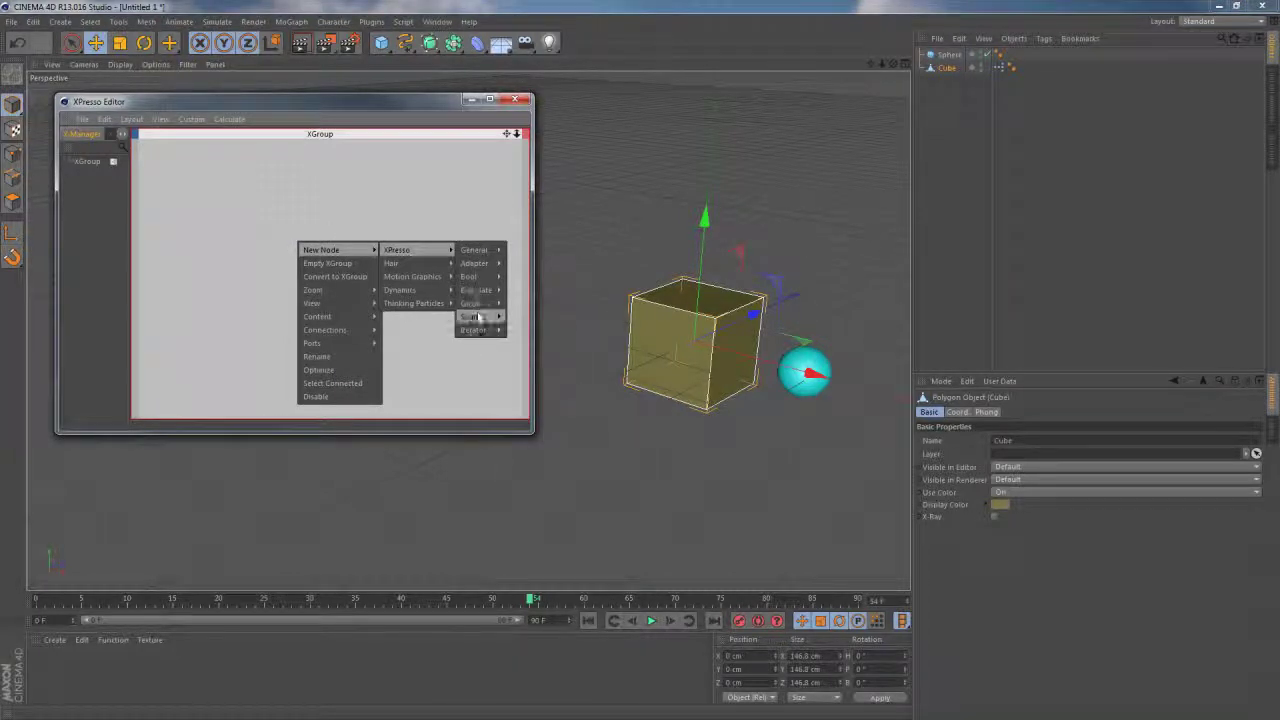
mouse_move(472, 317)
left_click(516, 370)
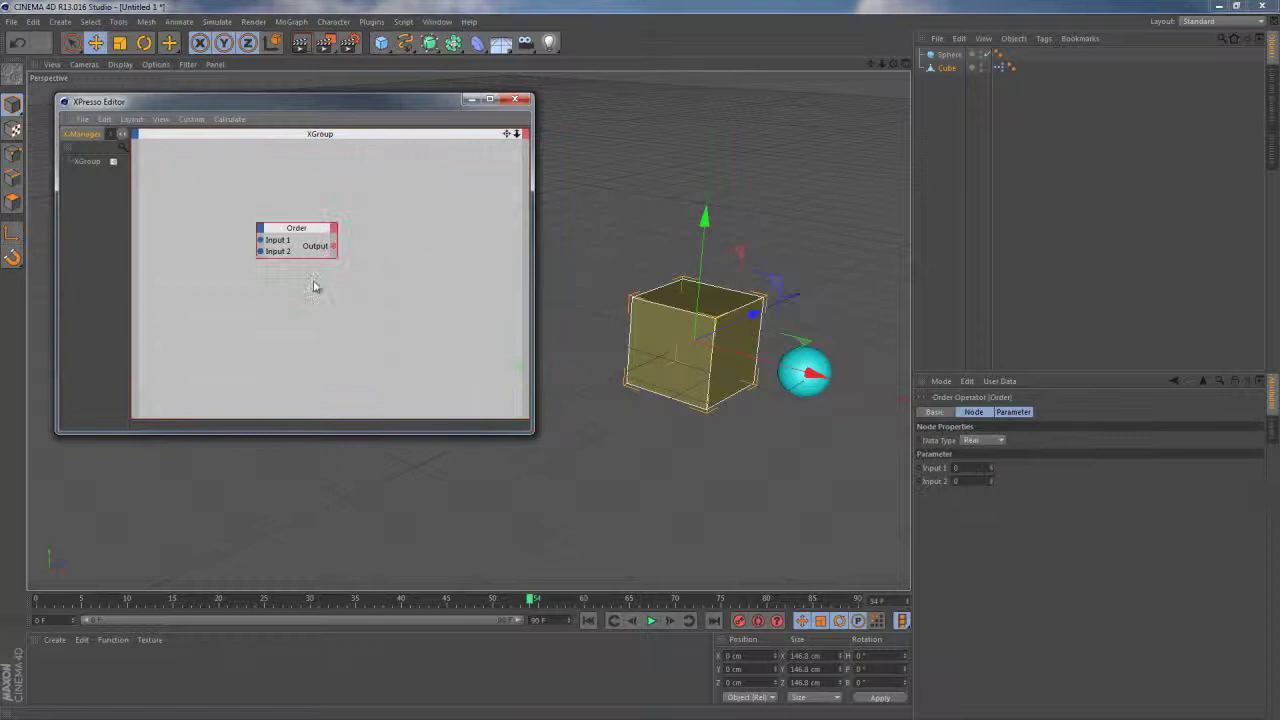
left_click_drag(308, 234, 331, 259)
Add a Constant node beside Order, wire it to Input 1 and set its value to 3
right_click(192, 260)
mouse_move(214, 266)
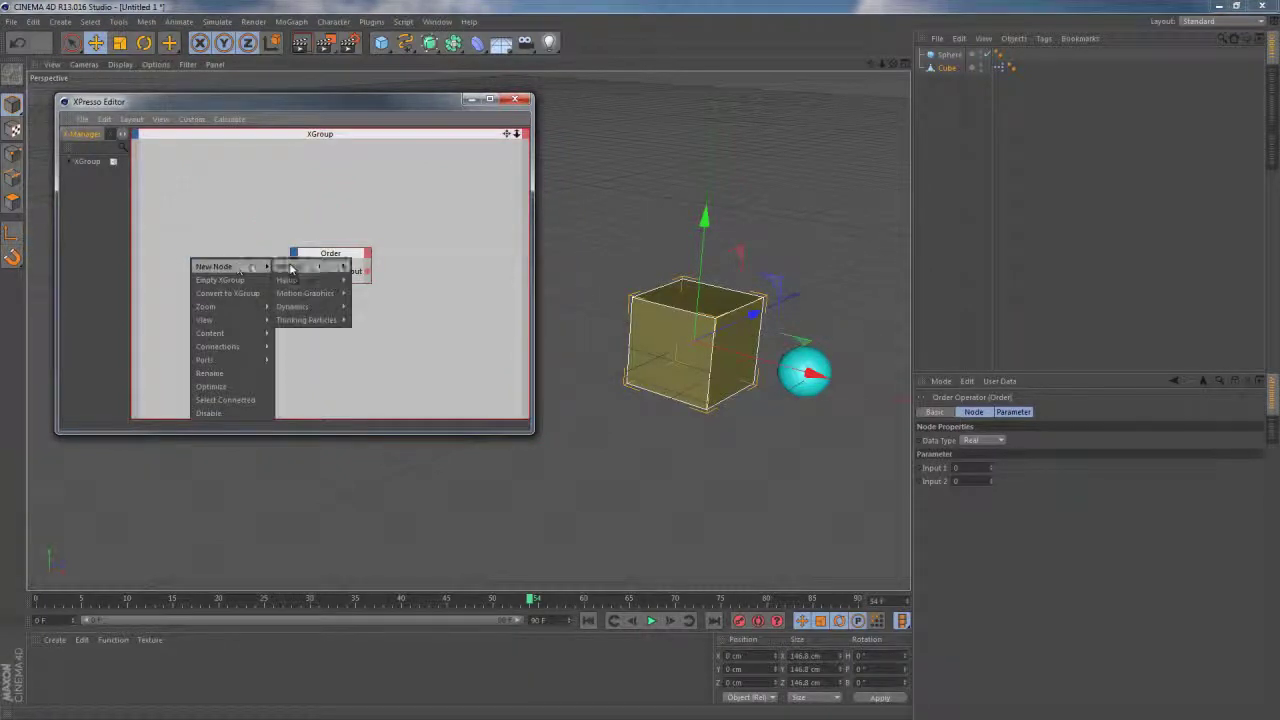
mouse_move(290, 266)
mouse_move(367, 266)
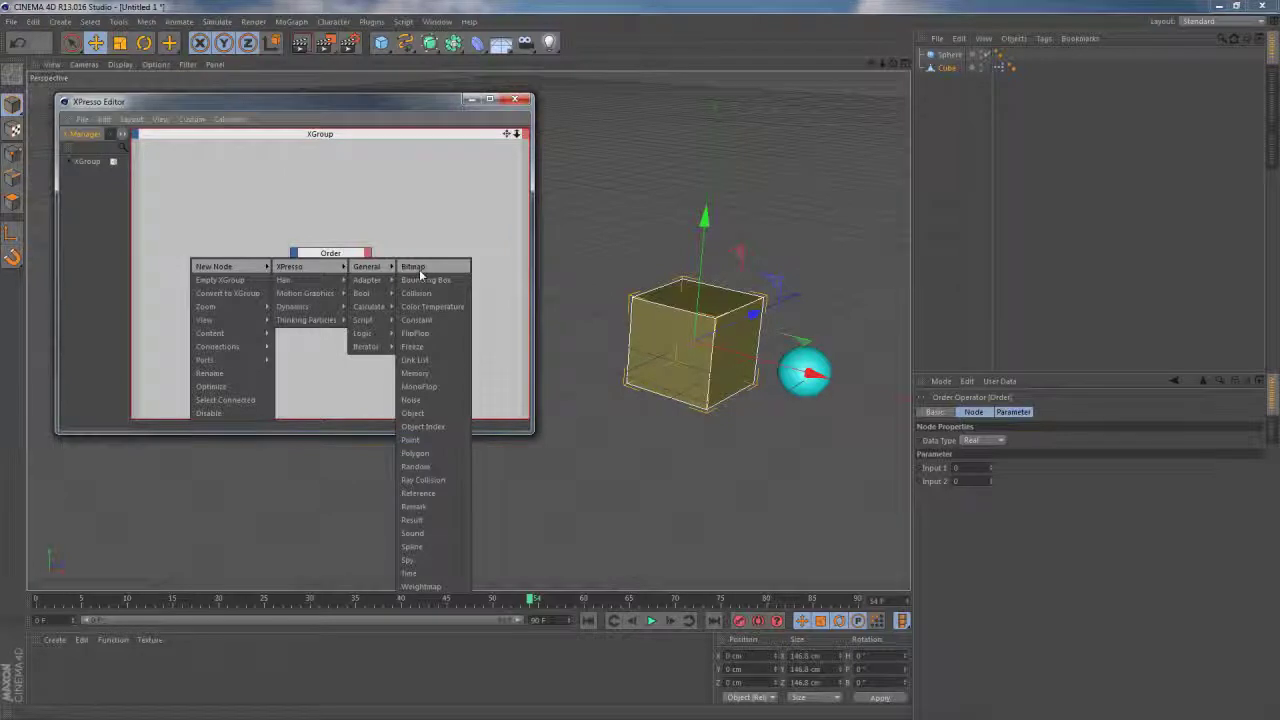
left_click(416, 320)
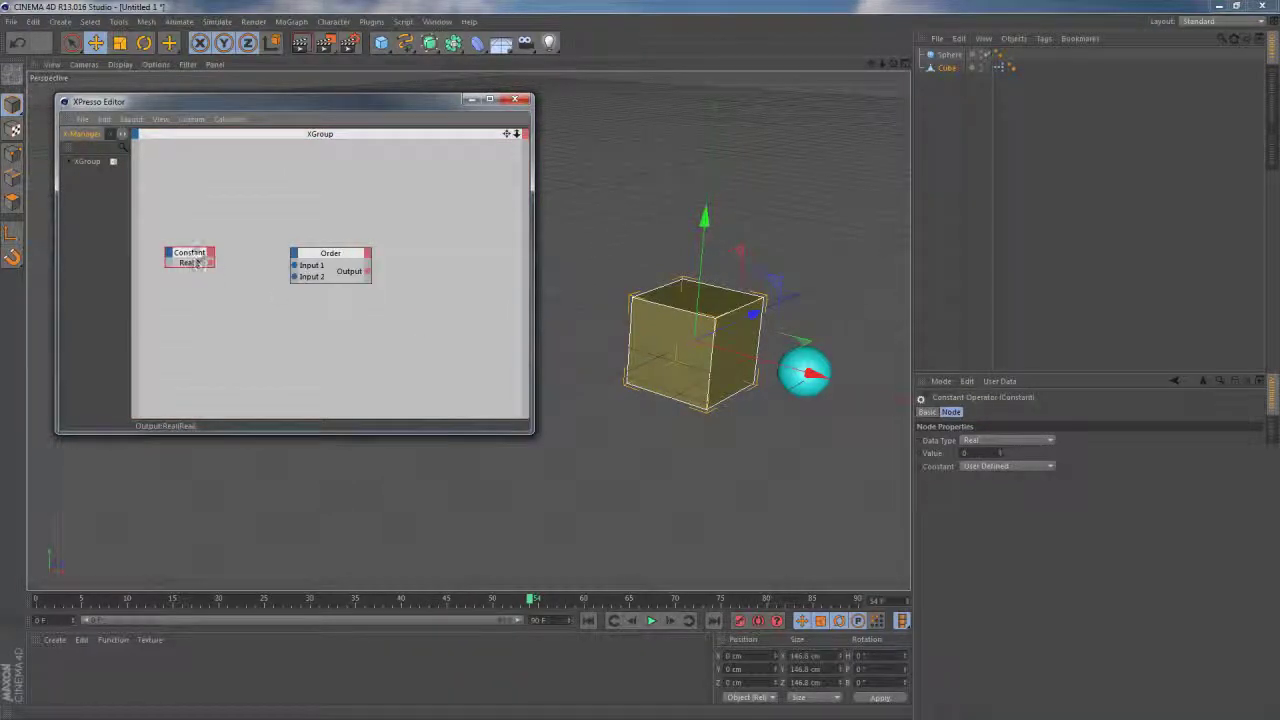
left_click_drag(198, 262, 295, 265)
left_click_drag(212, 257, 217, 253)
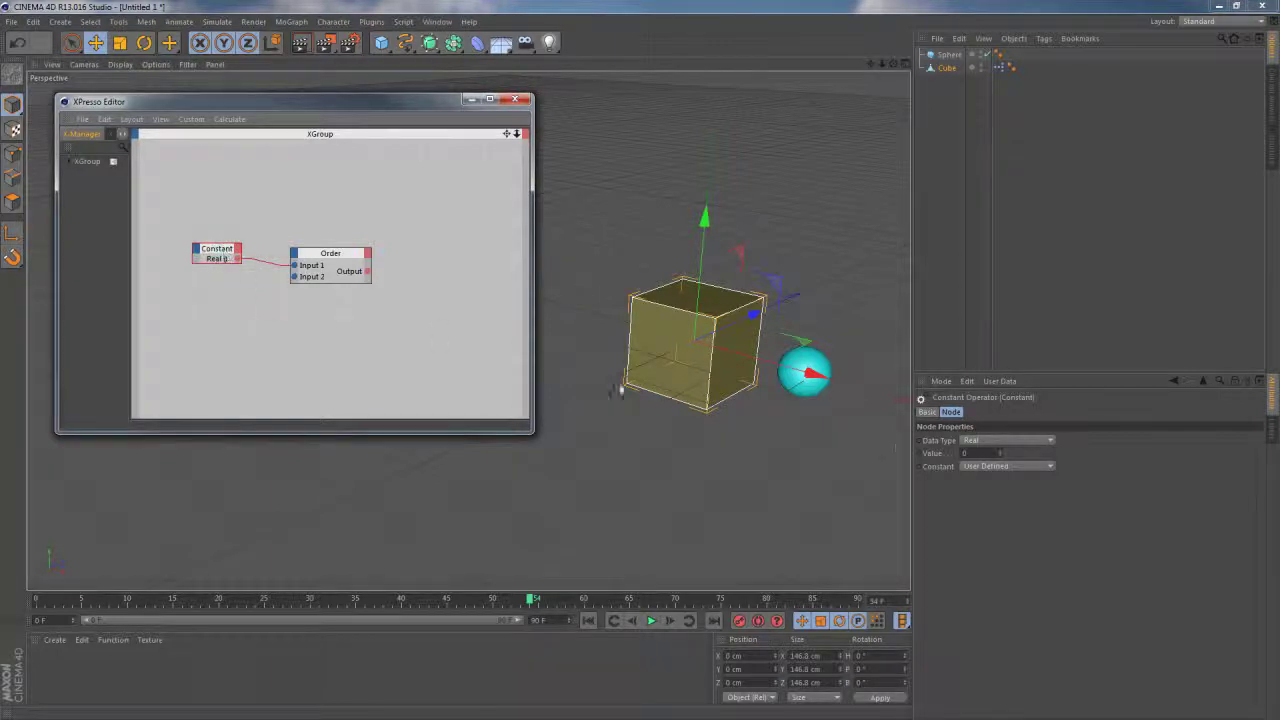
left_click(962, 453)
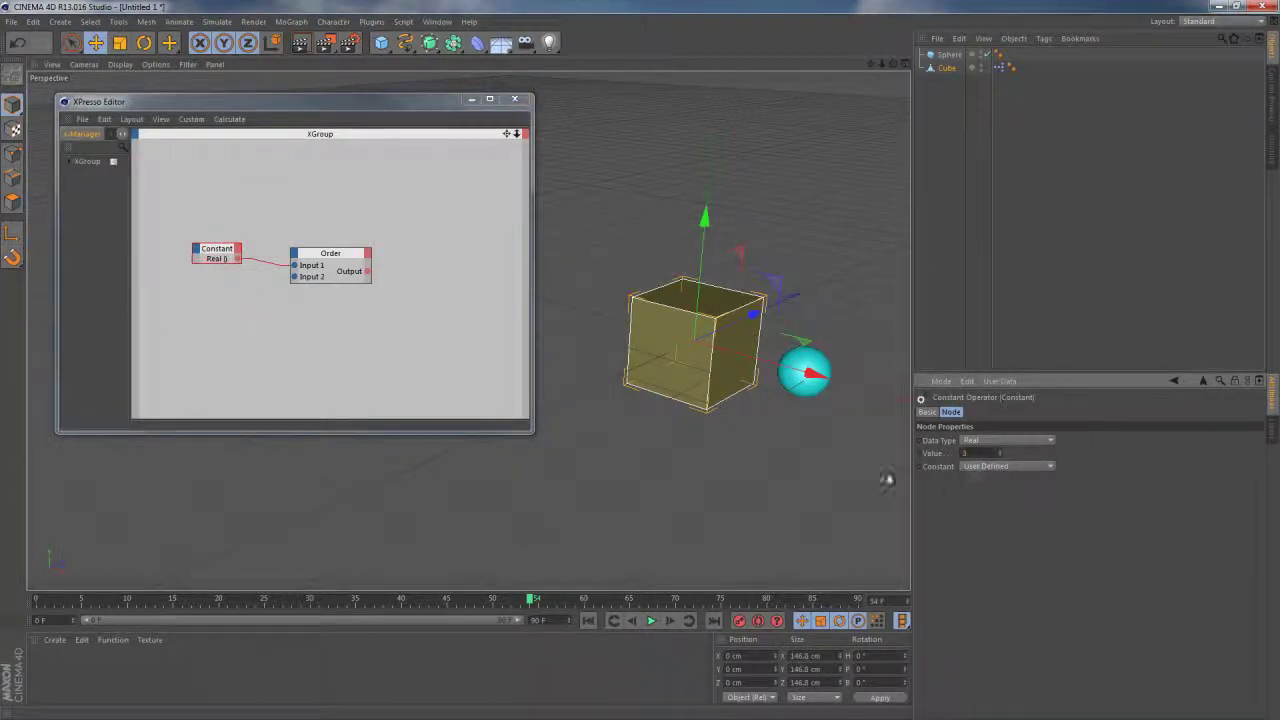
Add a Result node fed by Order's Output and duplicate the Constant below the original
right_click(374, 210)
mouse_move(396, 215)
mouse_move(514, 216)
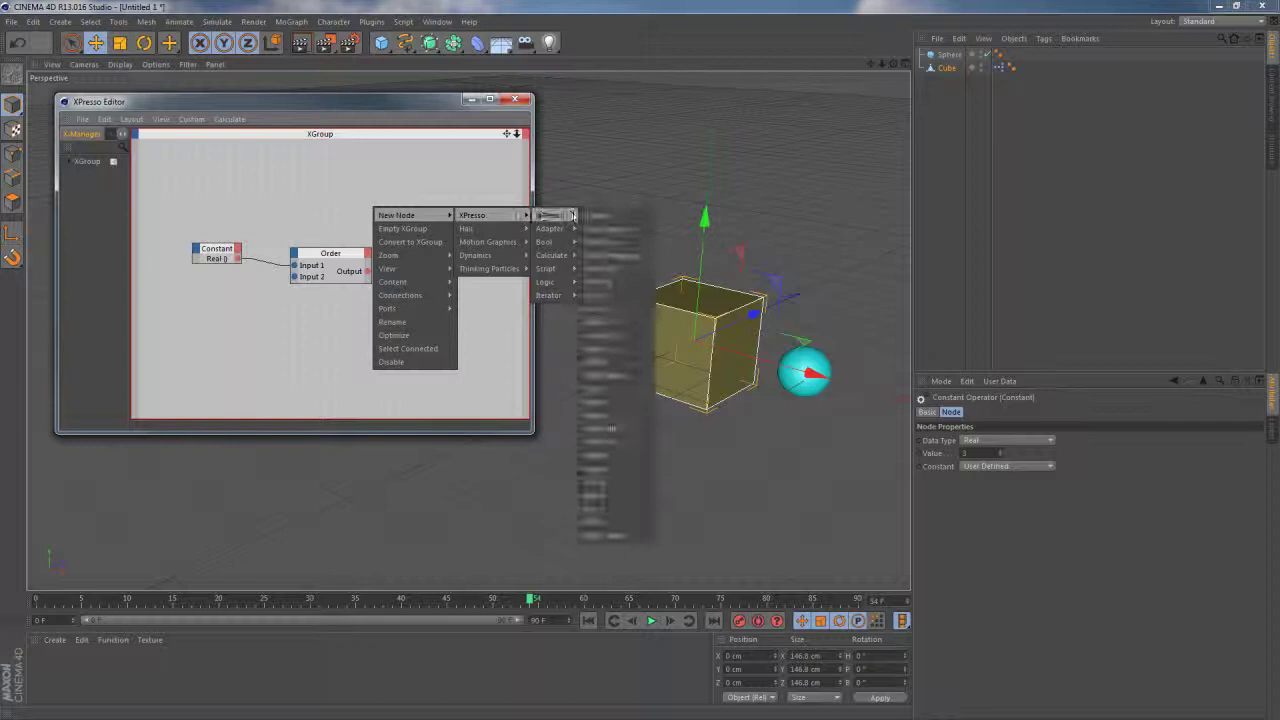
left_click(598, 466)
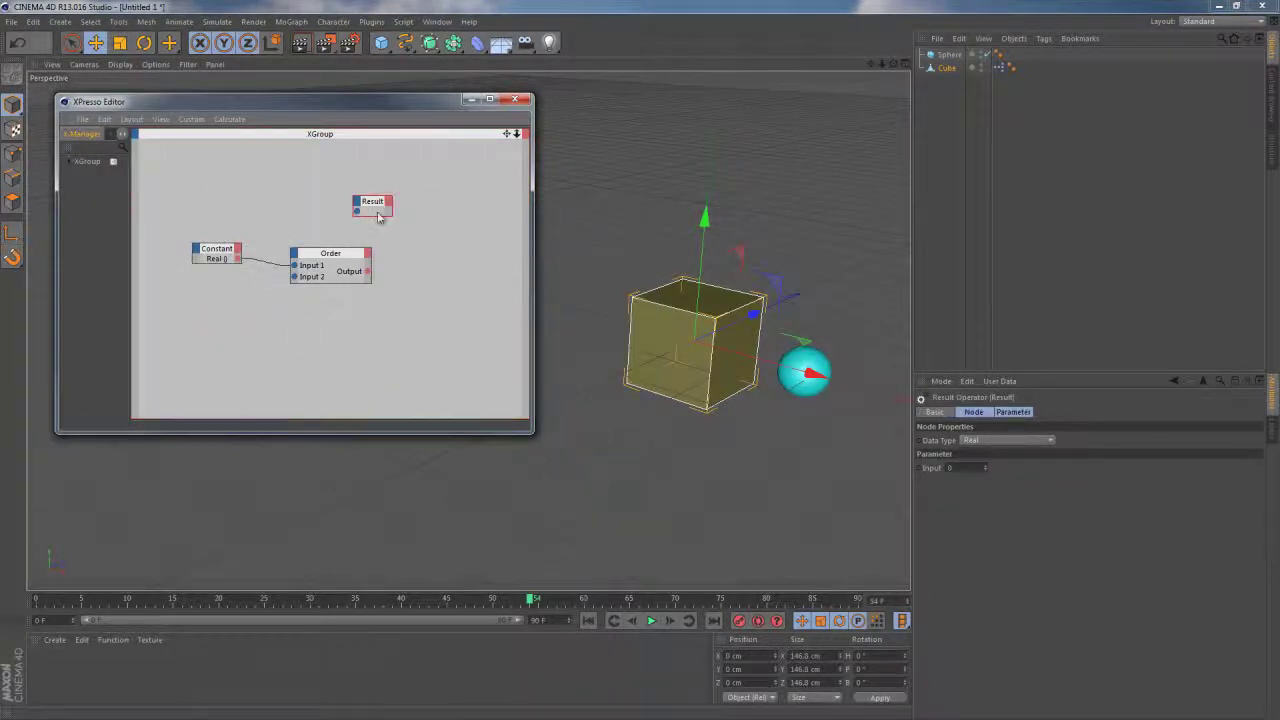
left_click_drag(380, 218, 414, 227)
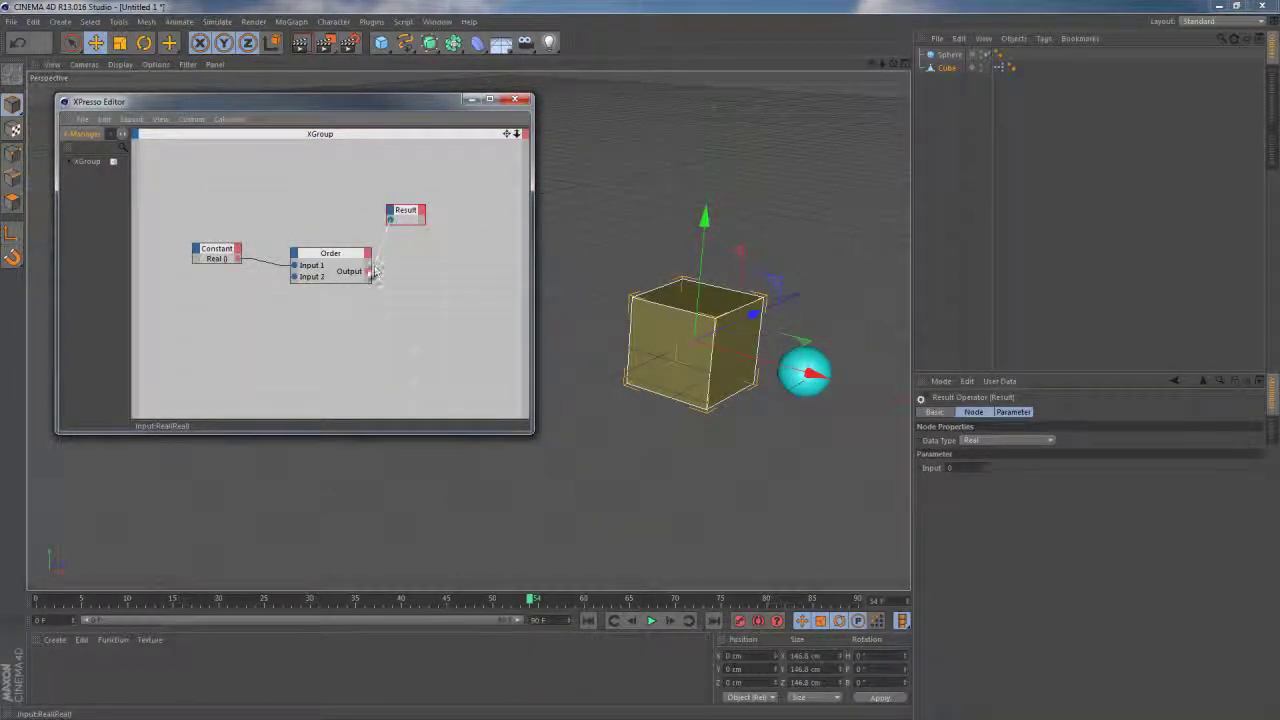
left_click_drag(369, 276, 369, 272)
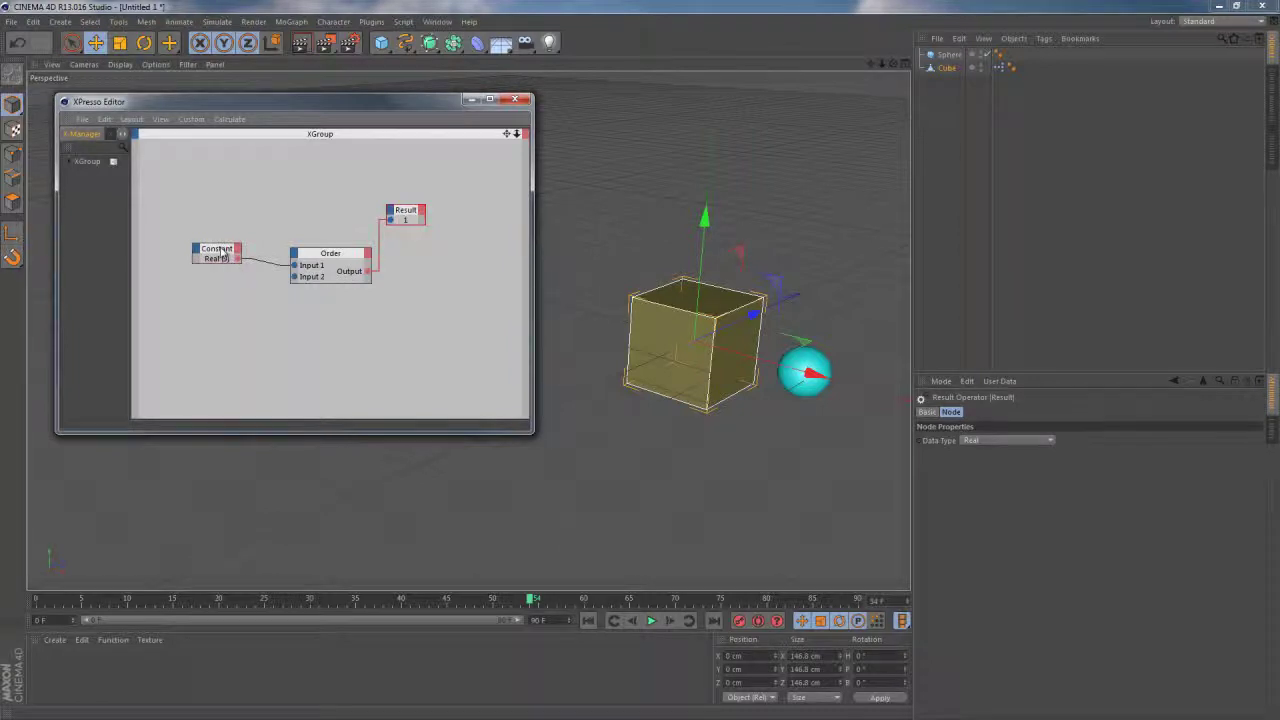
left_click_drag(222, 252, 303, 281, "ctrl")
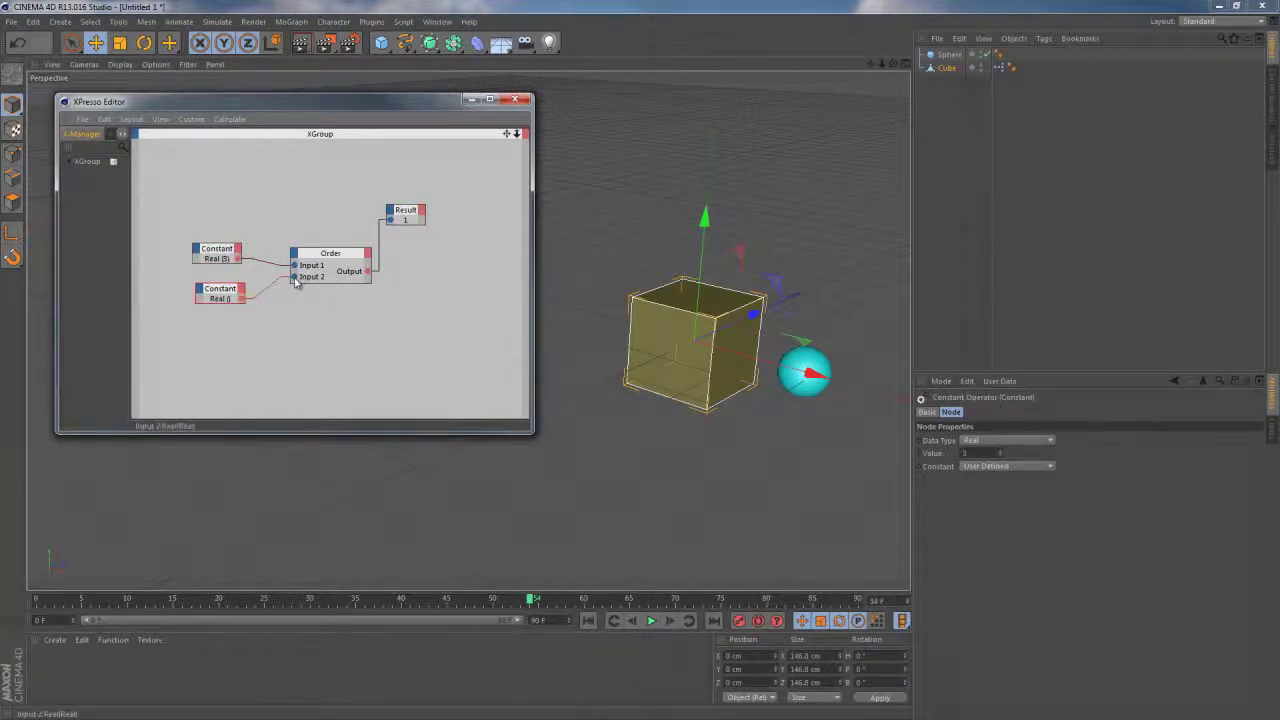
Start timeline playback and change the first Constant's value with the spinner to test the Result
left_click(651, 620)
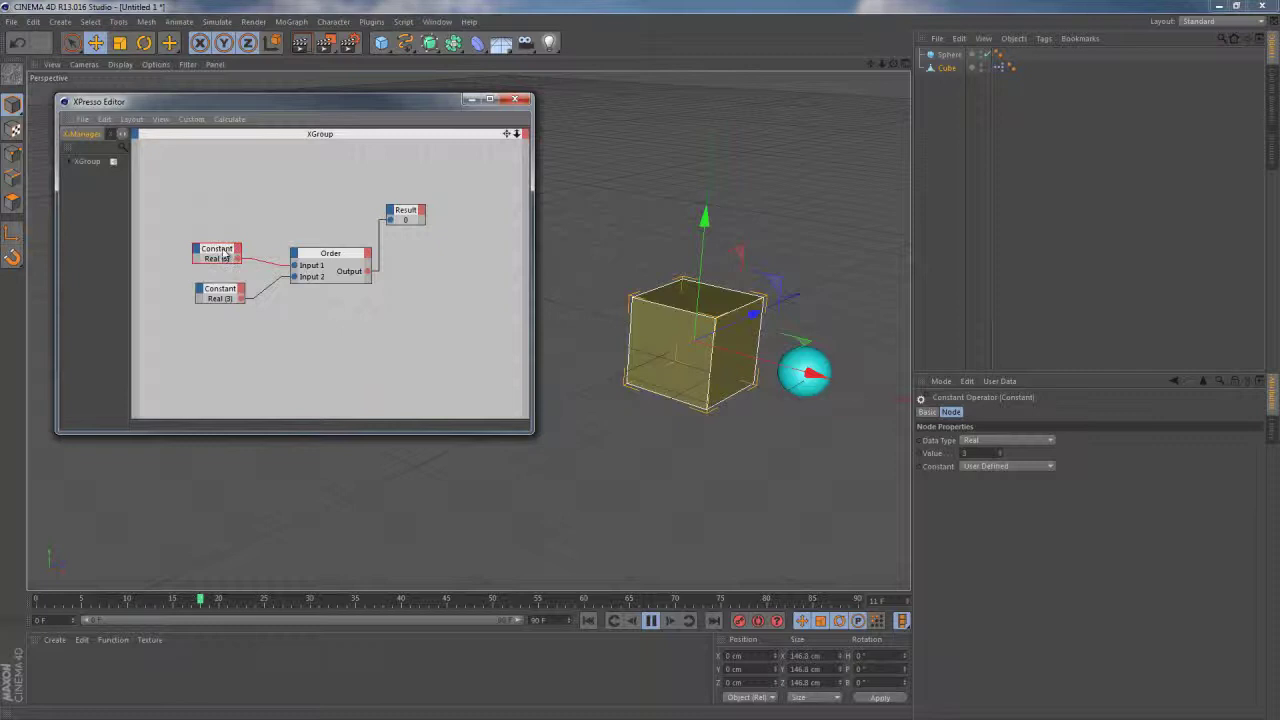
left_click(1002, 454)
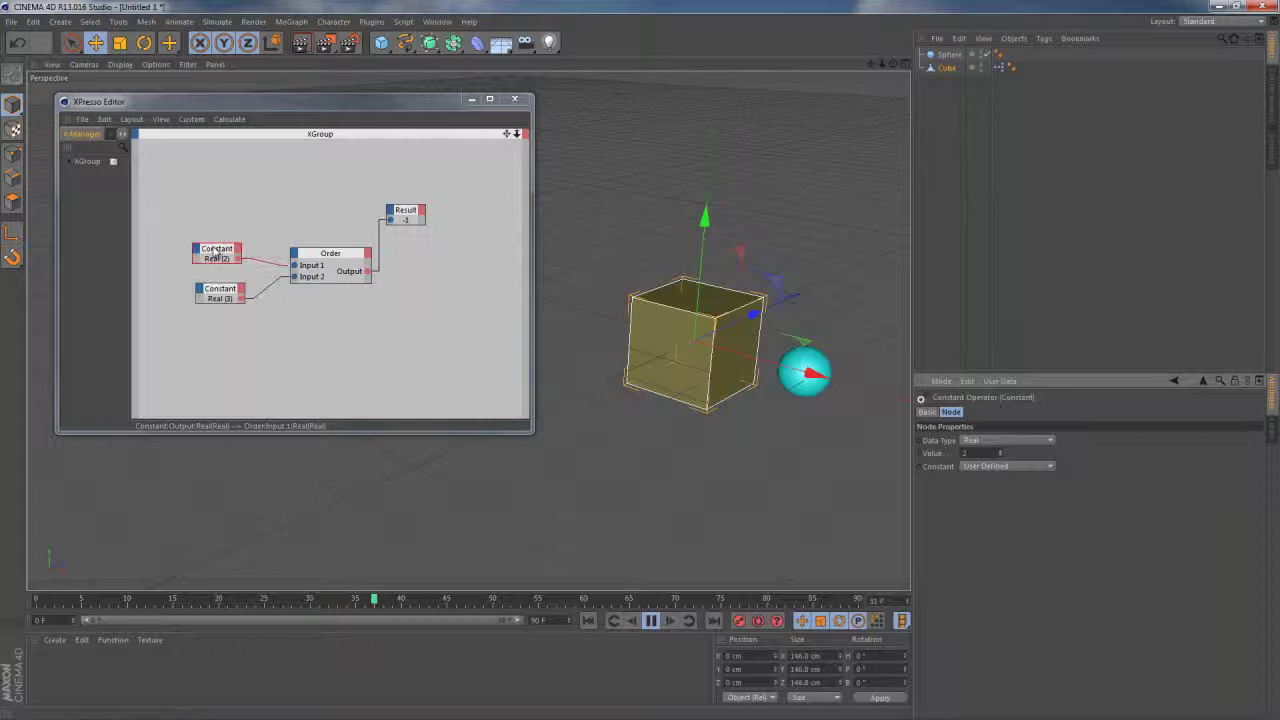
Delete the Constant node and bring the Cube into the XPresso graph as a node
key("Delete")
key("Delete")
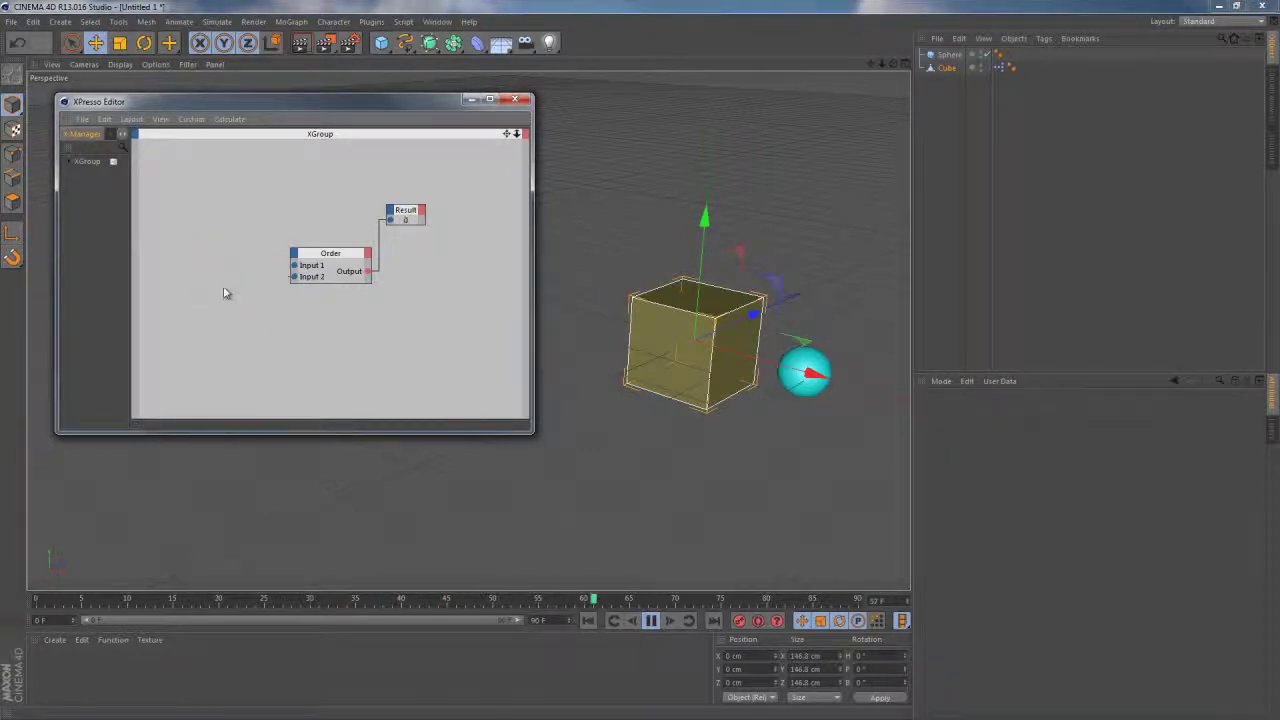
left_click(474, 243)
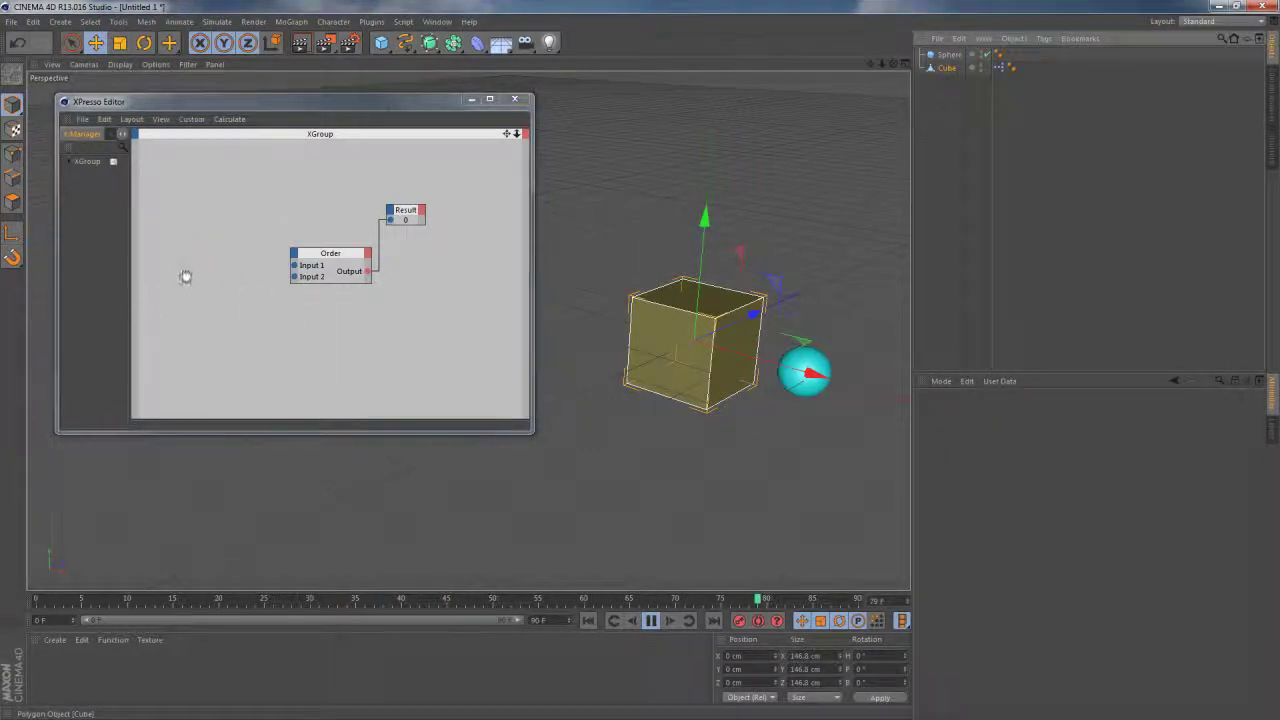
left_click_drag(195, 259, 189, 291)
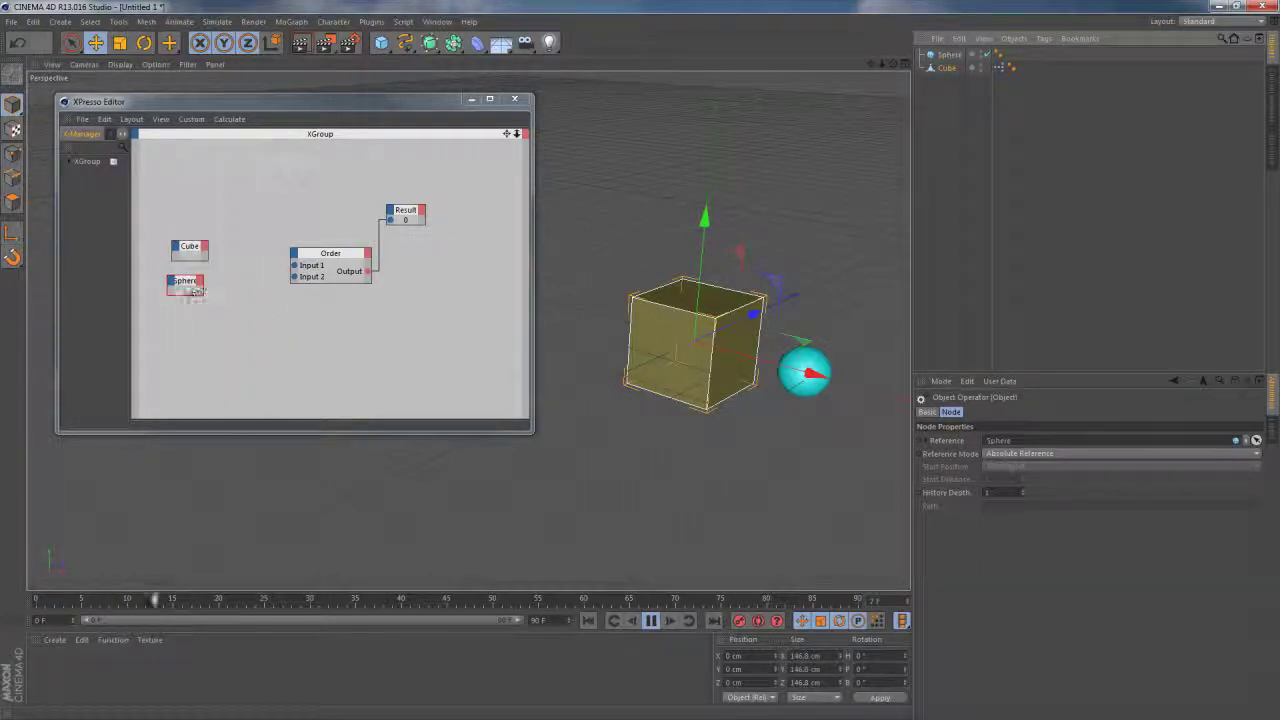
Add a Global Position Y output port to both the Sphere and Cube nodes
left_click(206, 285)
mouse_move(240, 307)
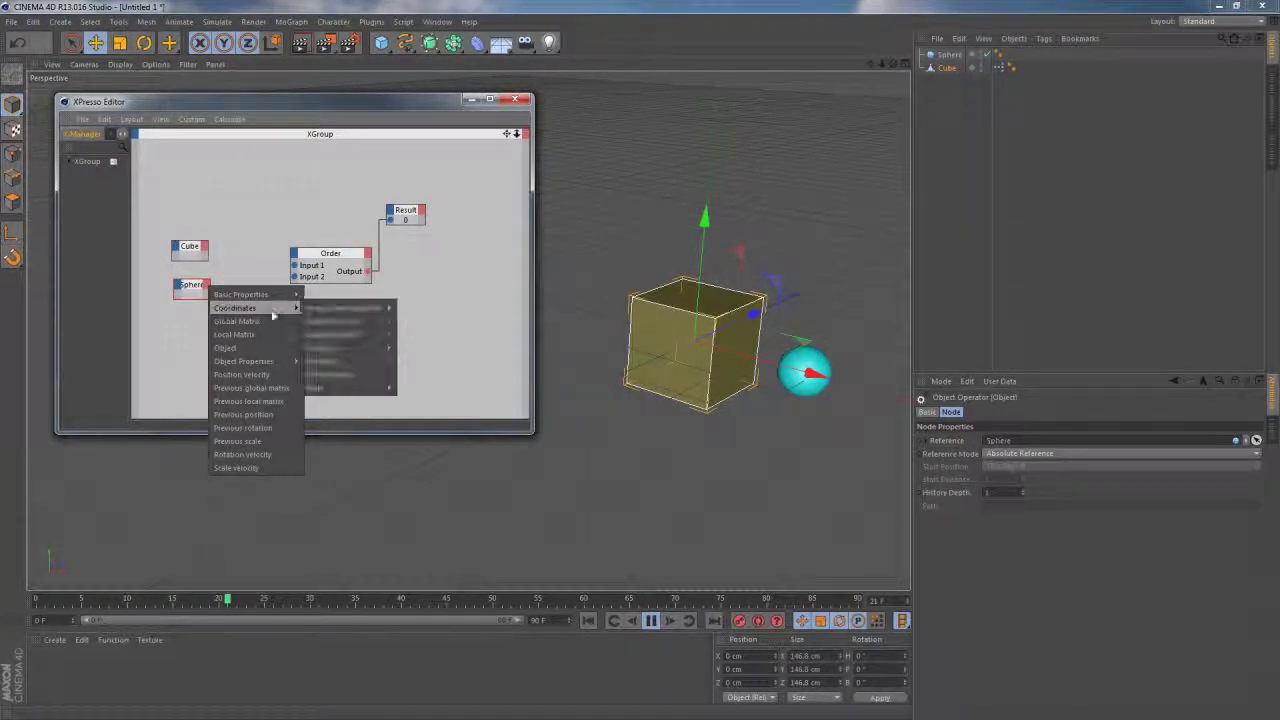
mouse_move(332, 321)
left_click(420, 347)
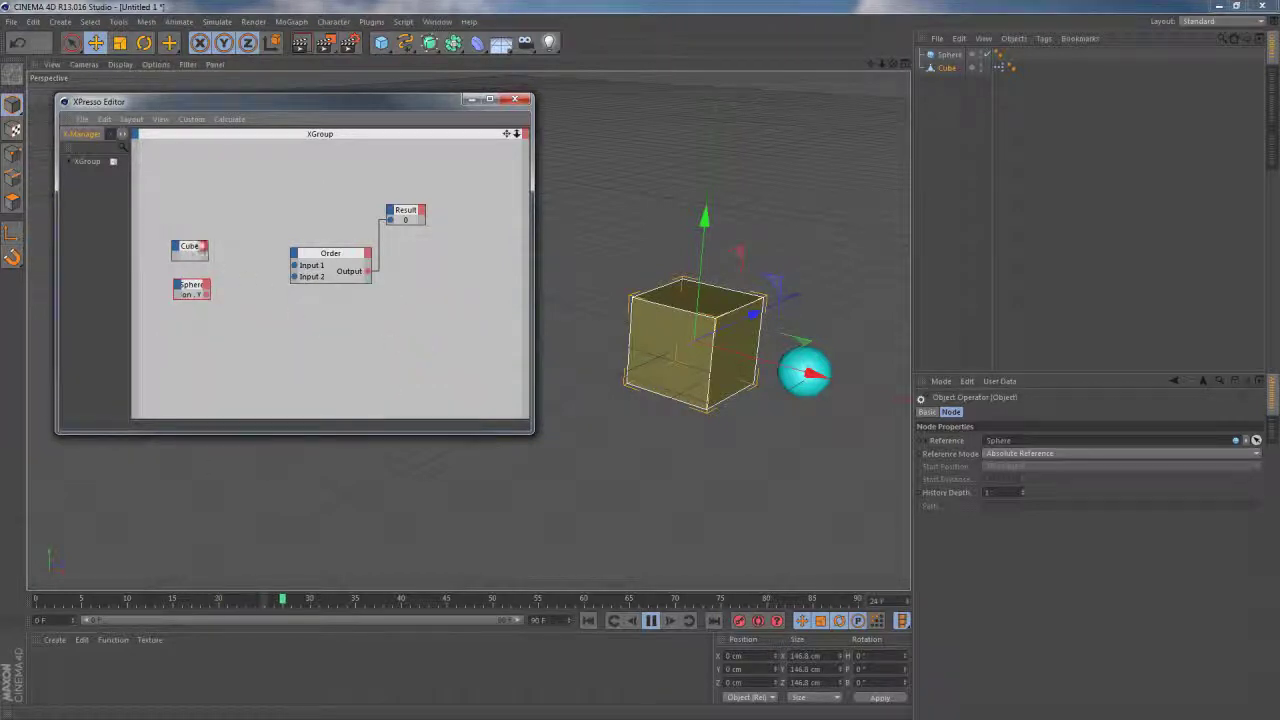
left_click(208, 246)
mouse_move(245, 267)
mouse_move(338, 280)
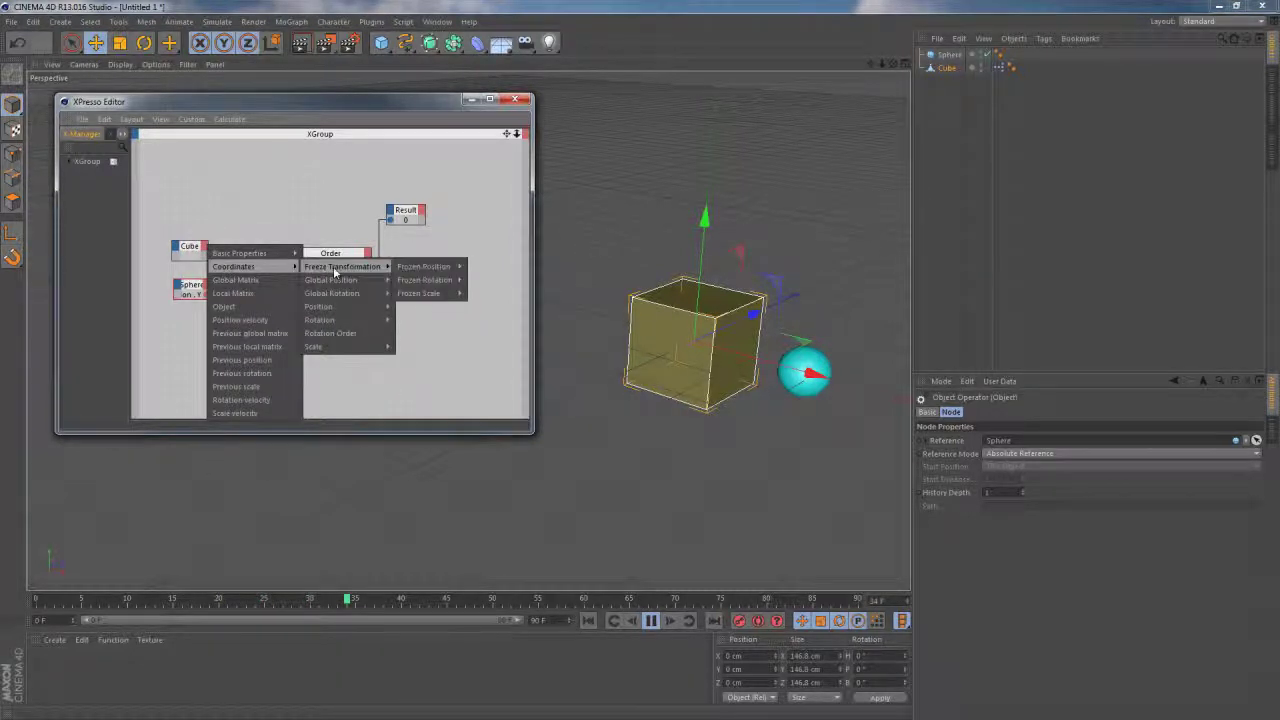
left_click(432, 310)
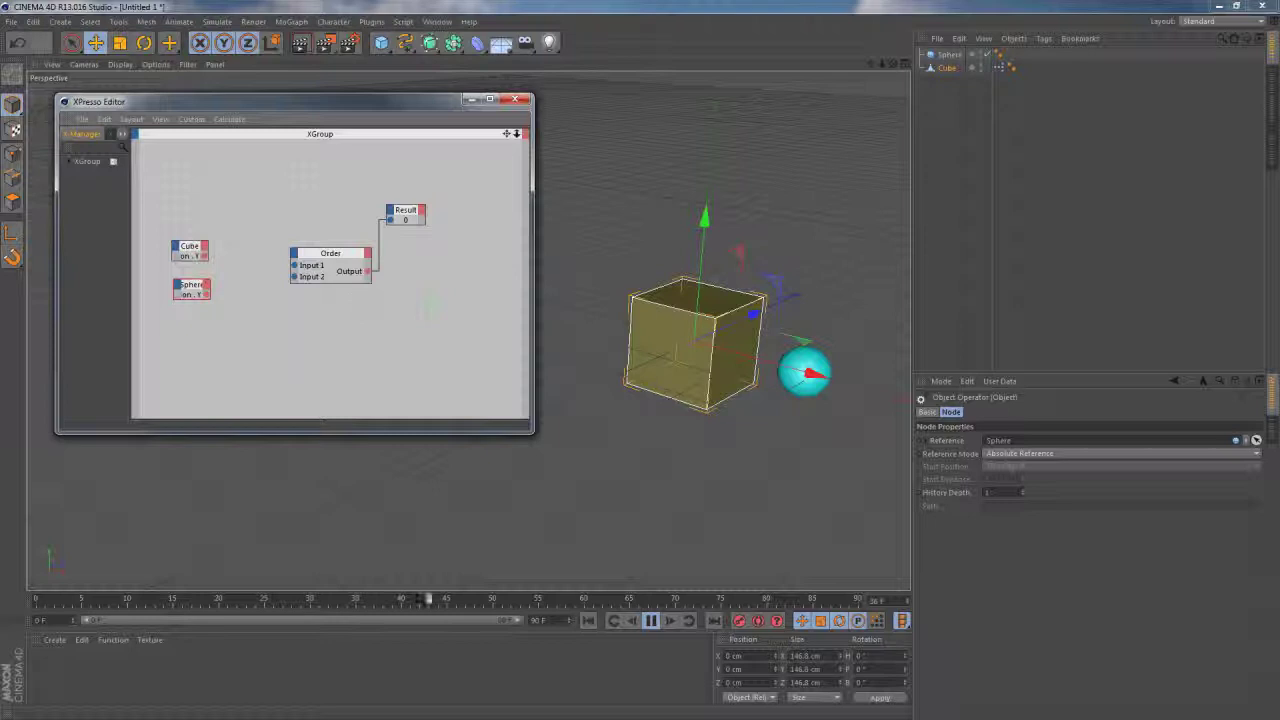
Arrange the Cube, Sphere and Order nodes, then move the sphere along Y to test the Result
left_click_drag(186, 250, 164, 199)
left_click_drag(191, 292, 167, 251)
left_click_drag(319, 255, 216, 243)
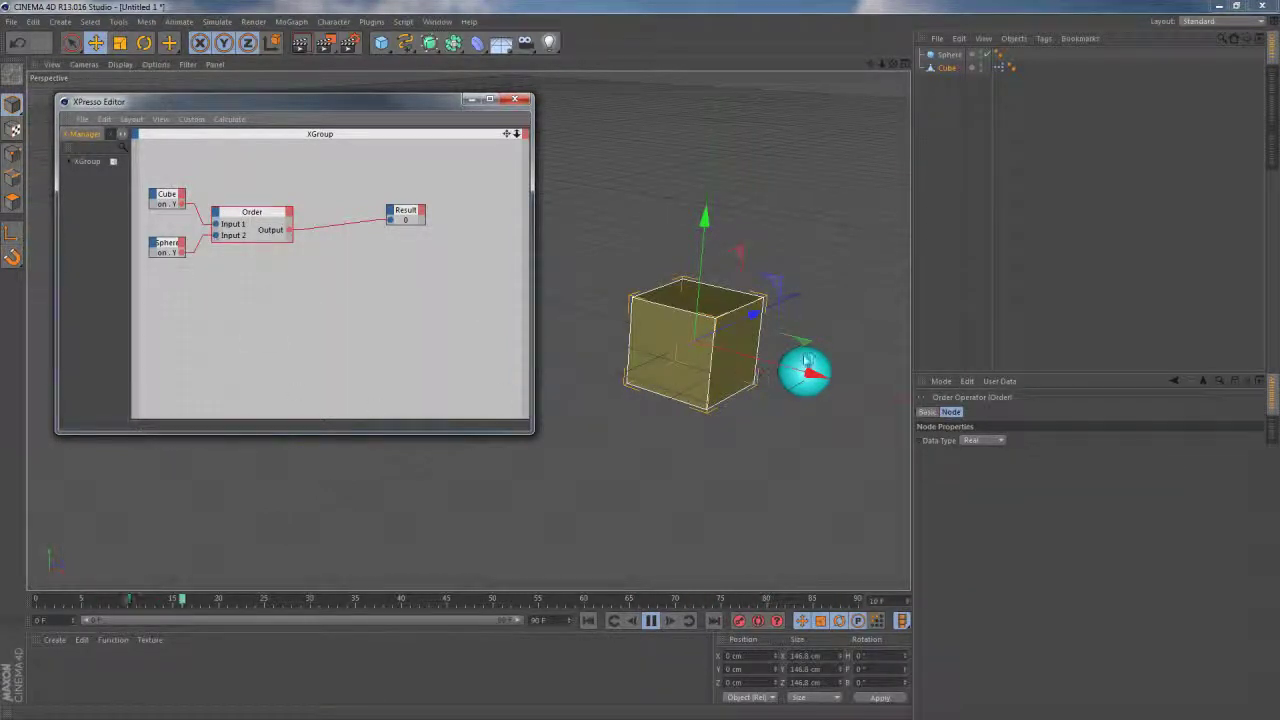
left_click(948, 54)
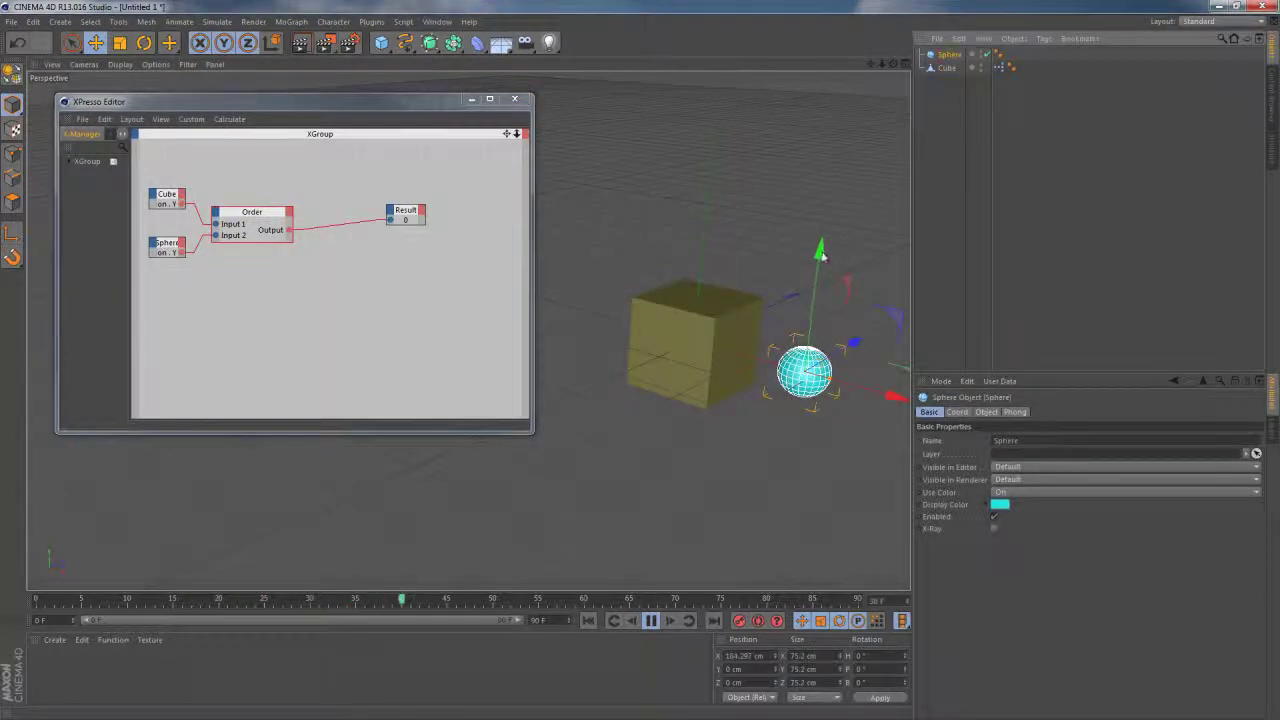
mouse_move(820, 256)
left_mouse_down()
mouse_move(826, 166)
mouse_move(806, 300)
mouse_move(814, 224)
mouse_move(810, 256)
mouse_move(814, 246)
left_mouse_up()
Reset the sphere's P.Y to 0 cm in the Coord. tab and detach the wire from the Result input
left_click(960, 340)
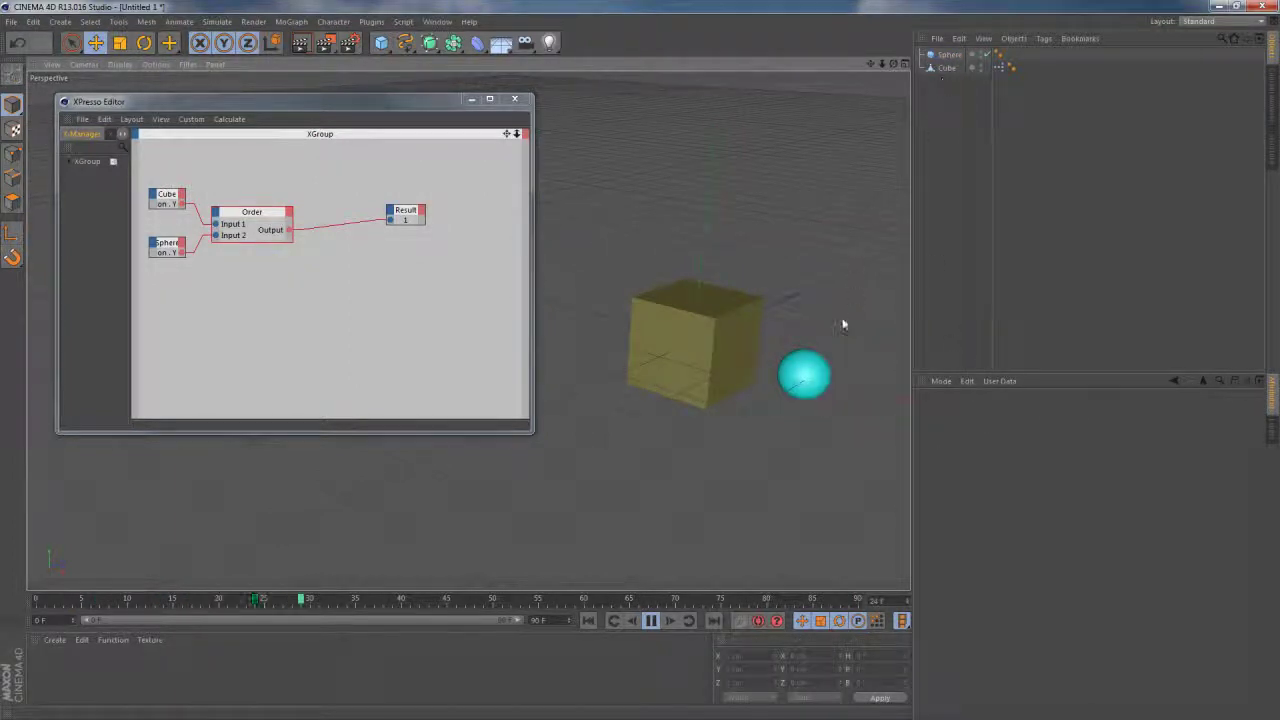
left_click(944, 57)
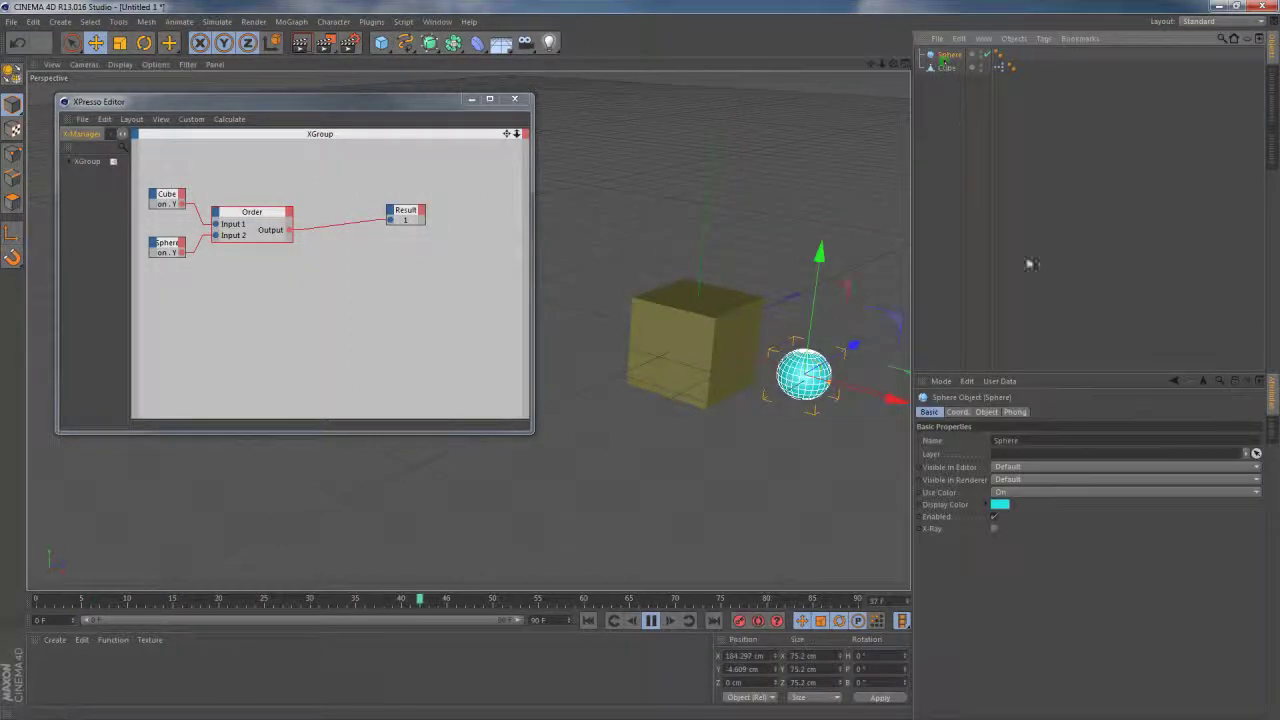
left_click(956, 412)
right_click(985, 458)
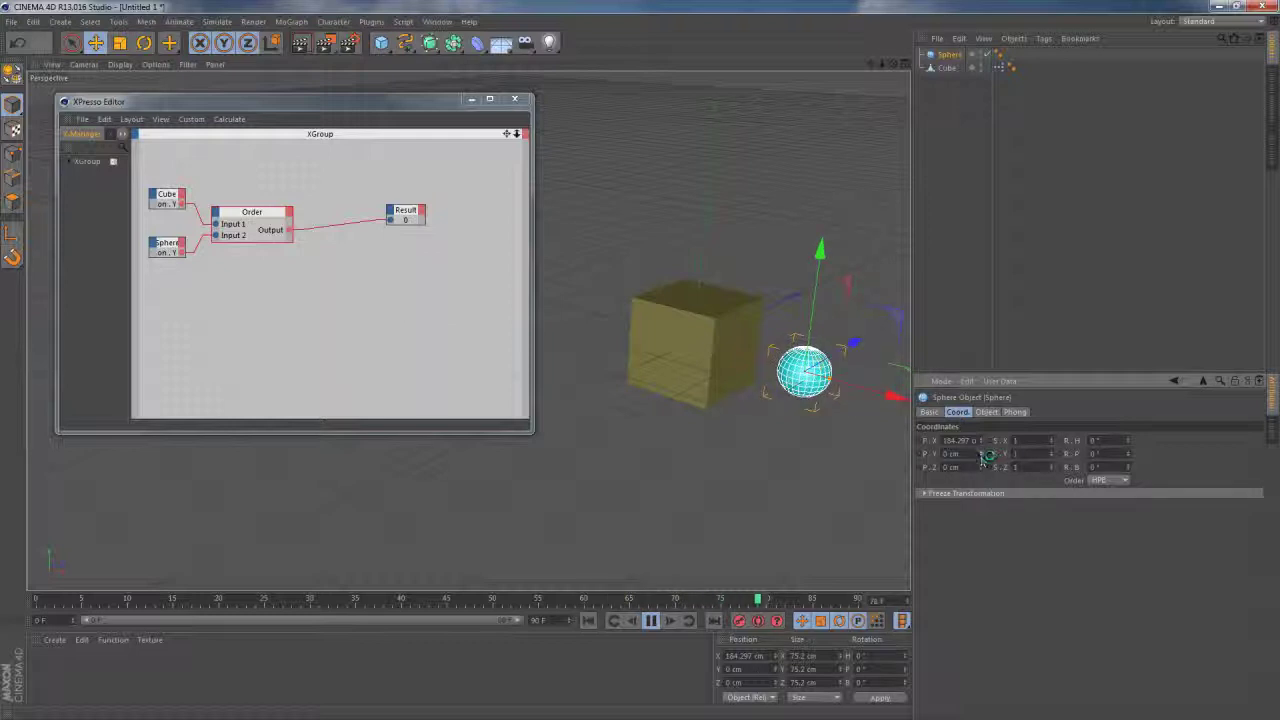
left_click_drag(386, 218, 392, 221)
Add a Math:Add node to the graph next to the Order node
right_click(370, 266)
mouse_move(393, 270)
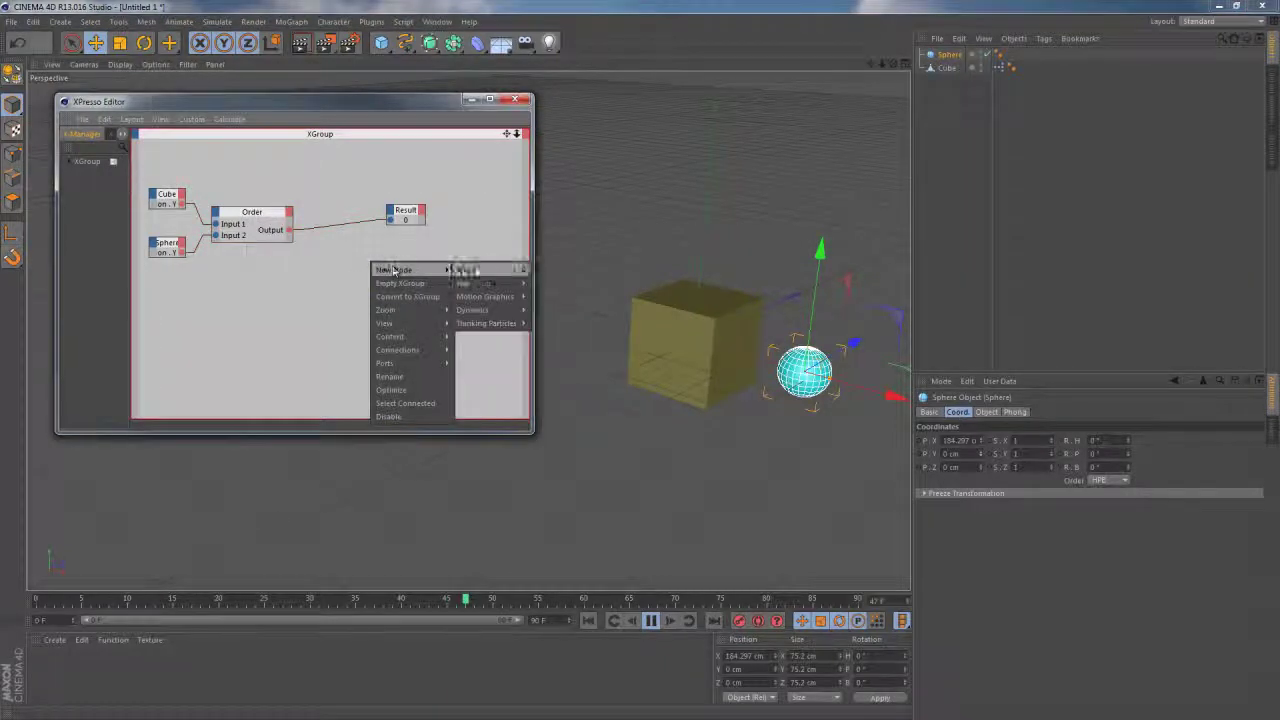
mouse_move(480, 270)
mouse_move(549, 310)
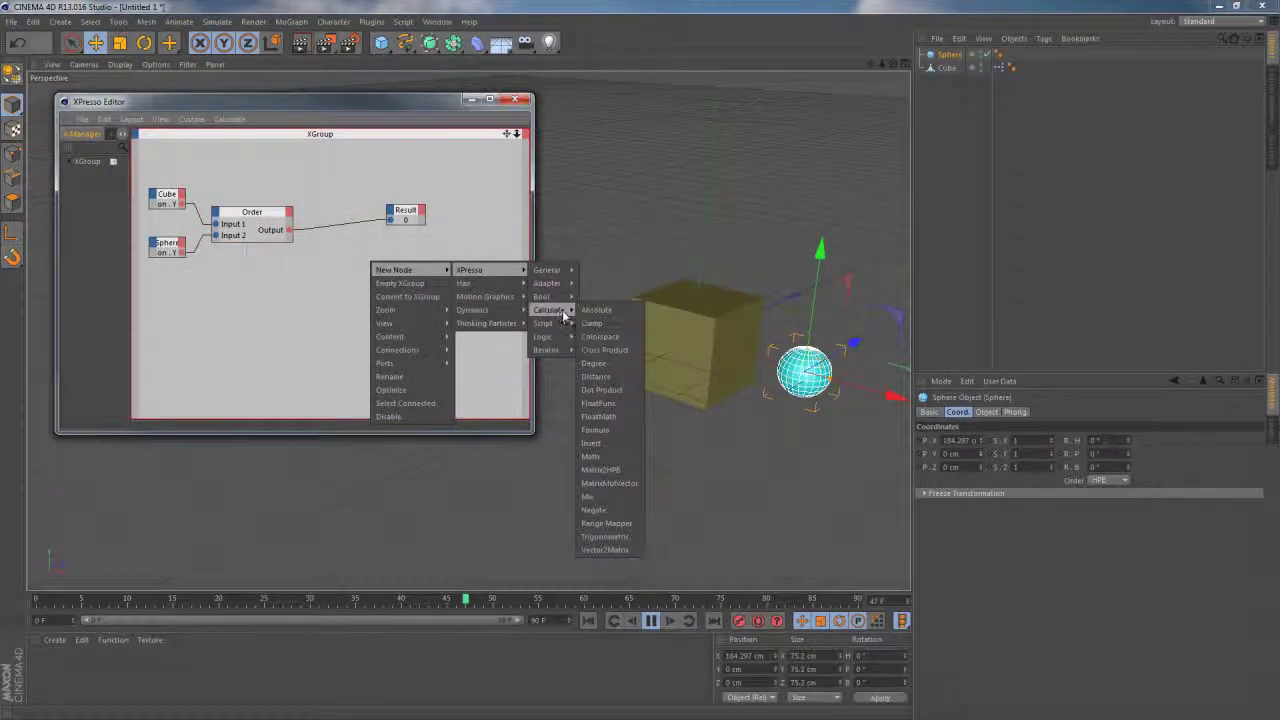
left_click(592, 457)
left_click_drag(370, 250, 352, 256)
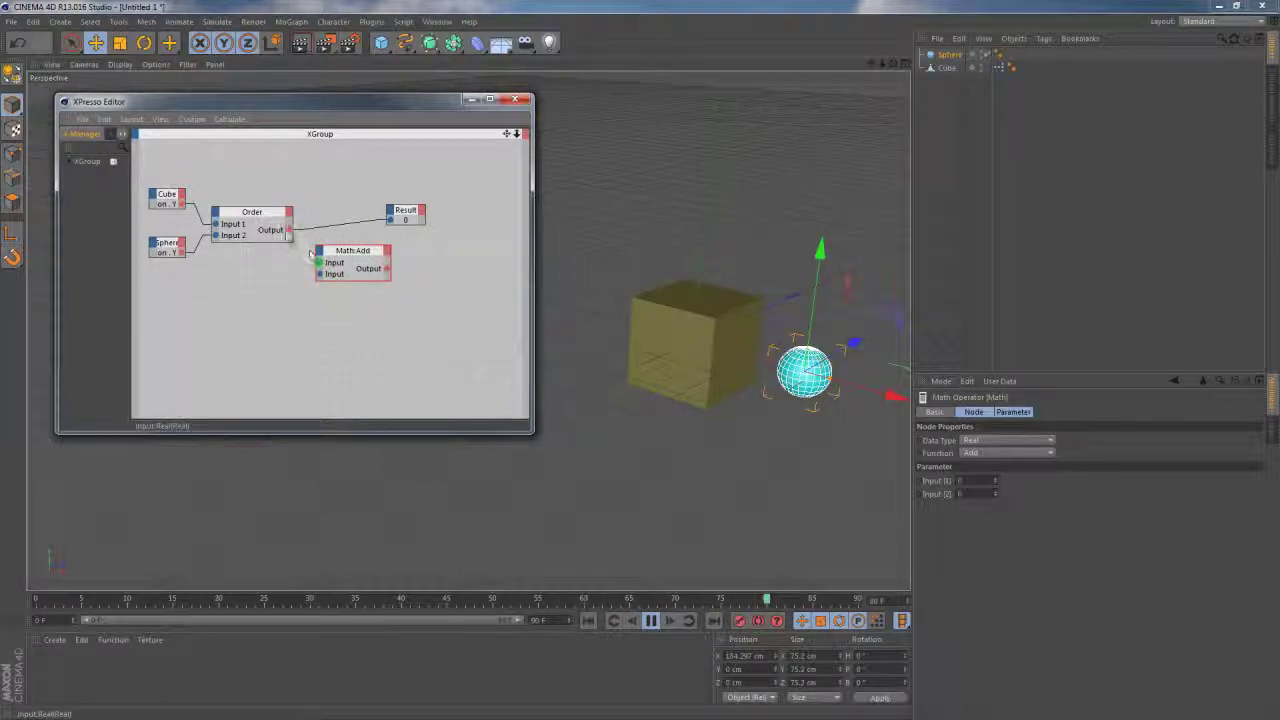
Feed Order's output into Math:Add with Input [2] set to 1, showing the sum in a second Result
left_click_drag(288, 231, 330, 262)
left_click(996, 478)
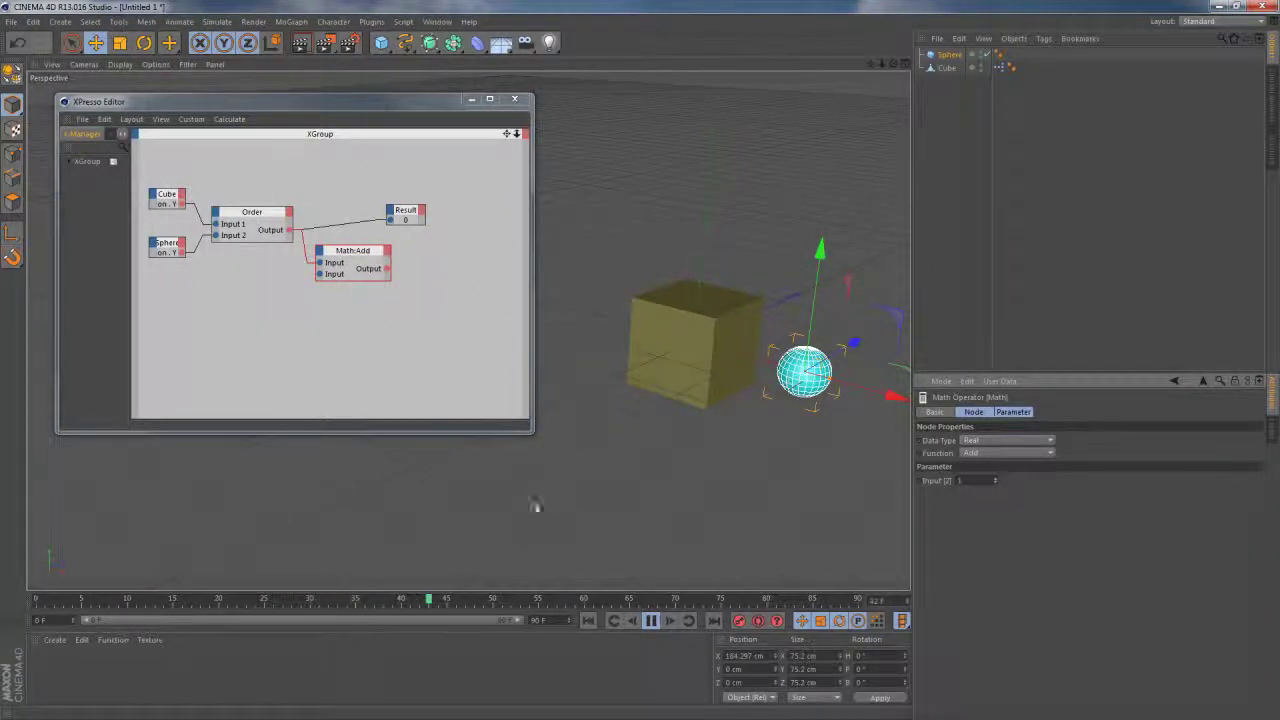
left_click_drag(407, 213, 432, 197)
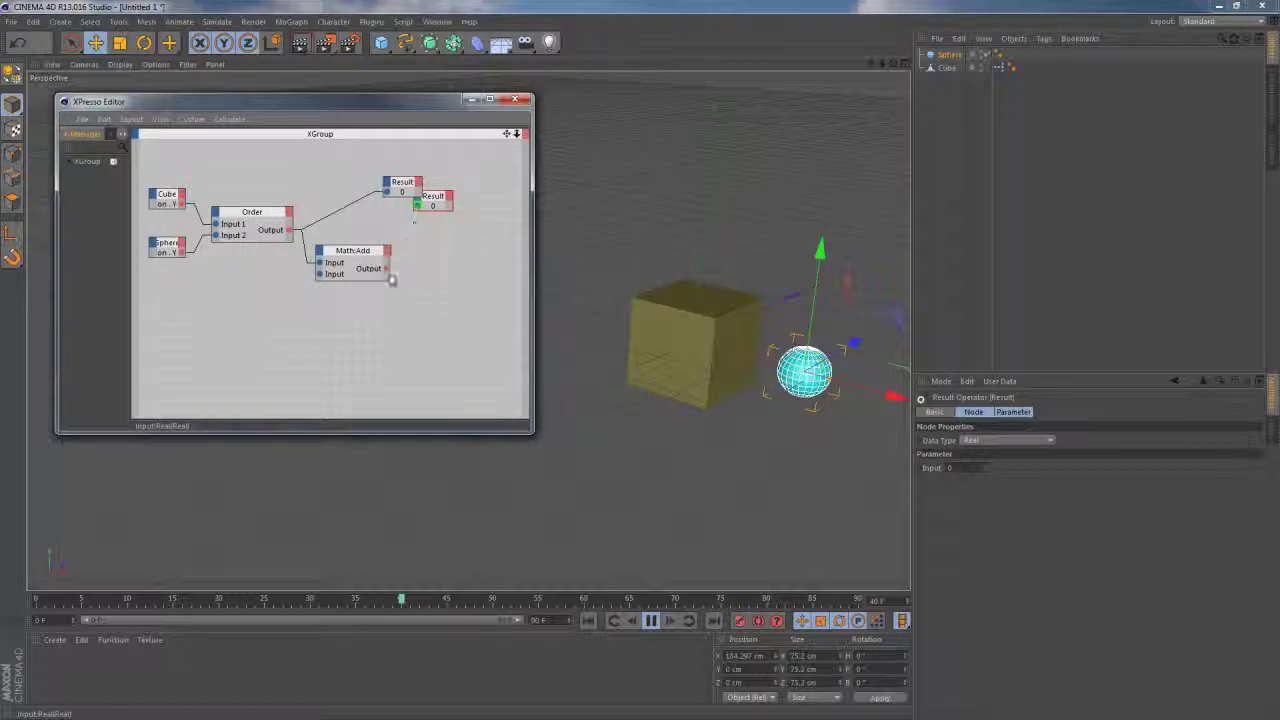
left_click_drag(390, 275, 353, 257)
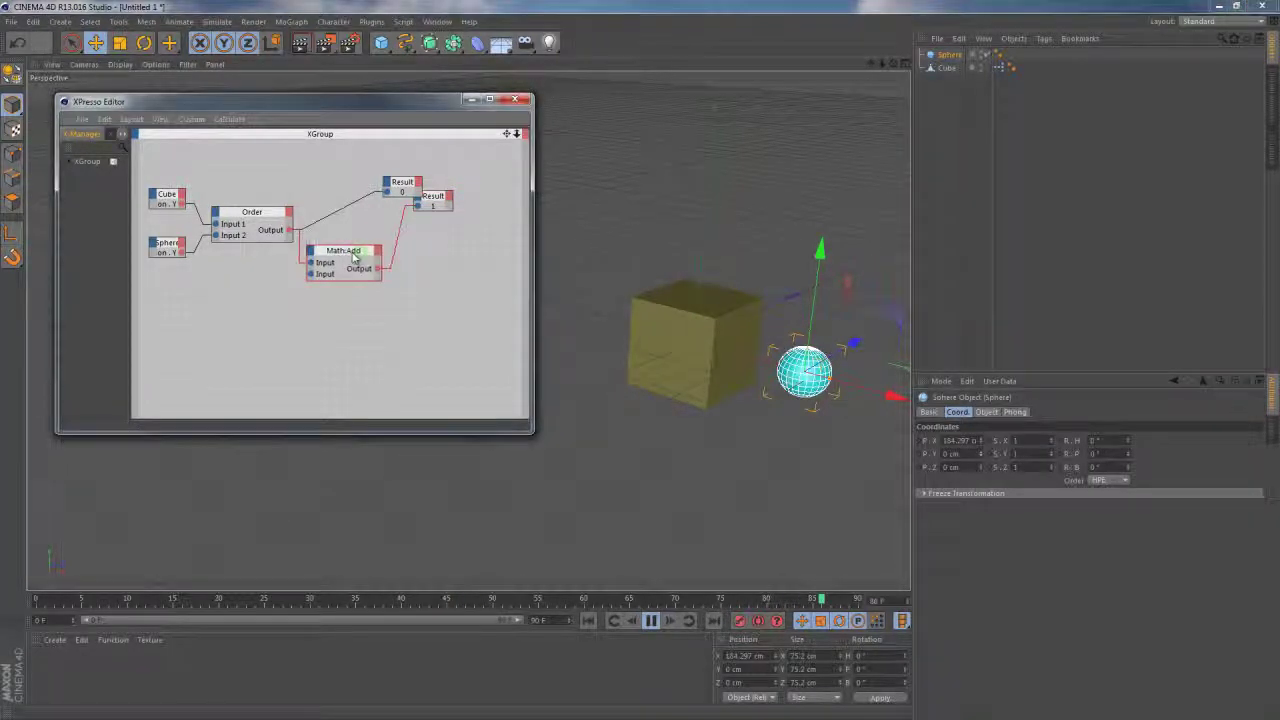
Add a Logic > Condition node below the Result nodes and give it a third Input port
right_click(365, 320)
mouse_move(388, 325)
mouse_move(463, 325)
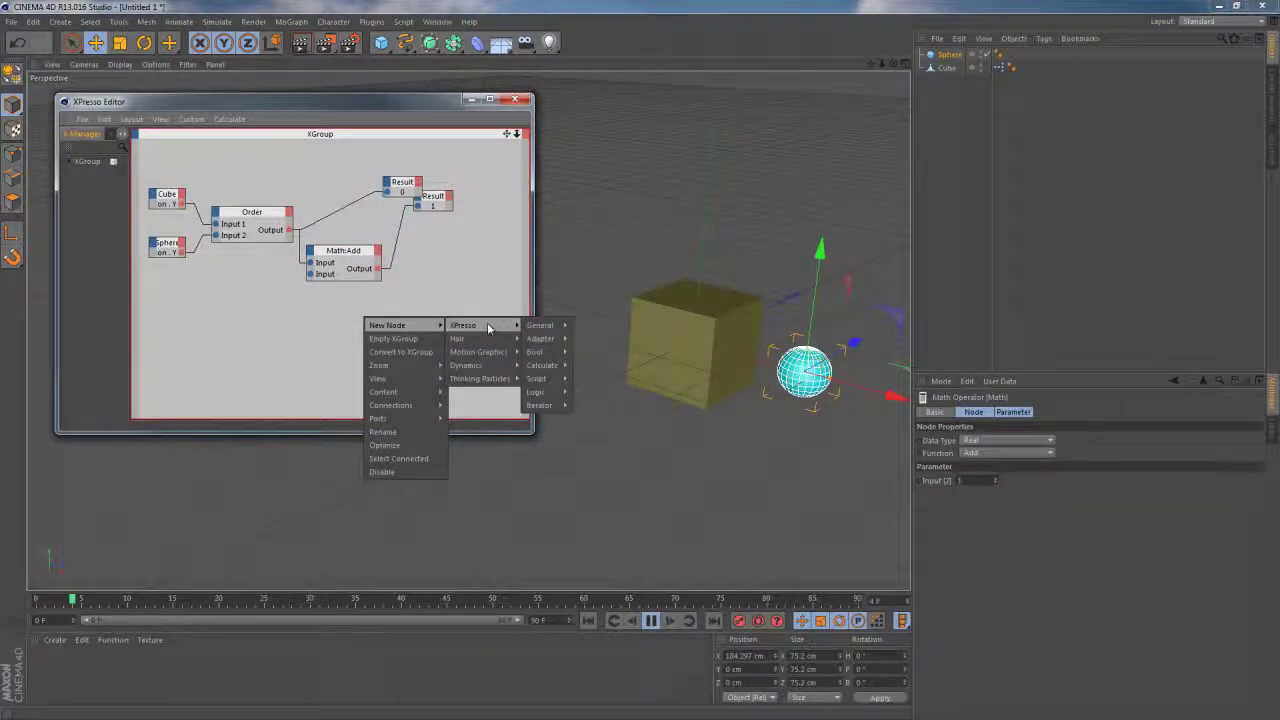
mouse_move(538, 340)
mouse_move(538, 391)
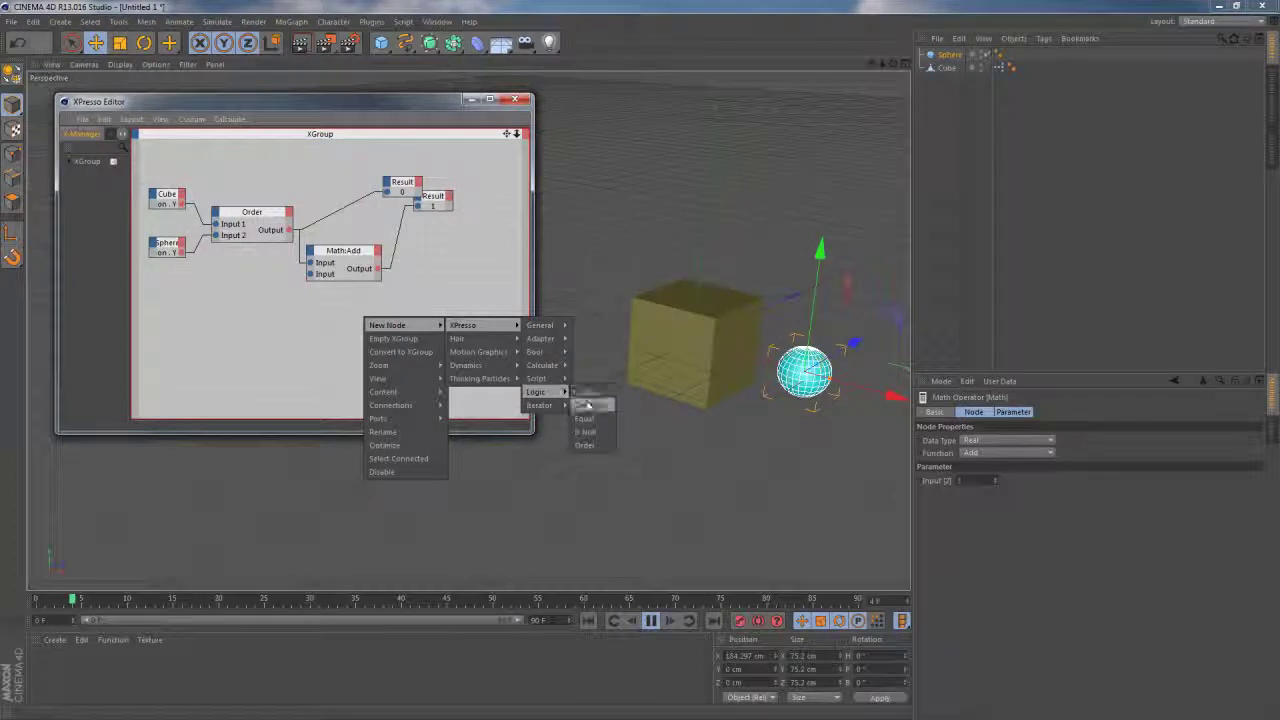
left_click(590, 404)
left_click_drag(333, 305, 407, 288)
left_click(406, 285)
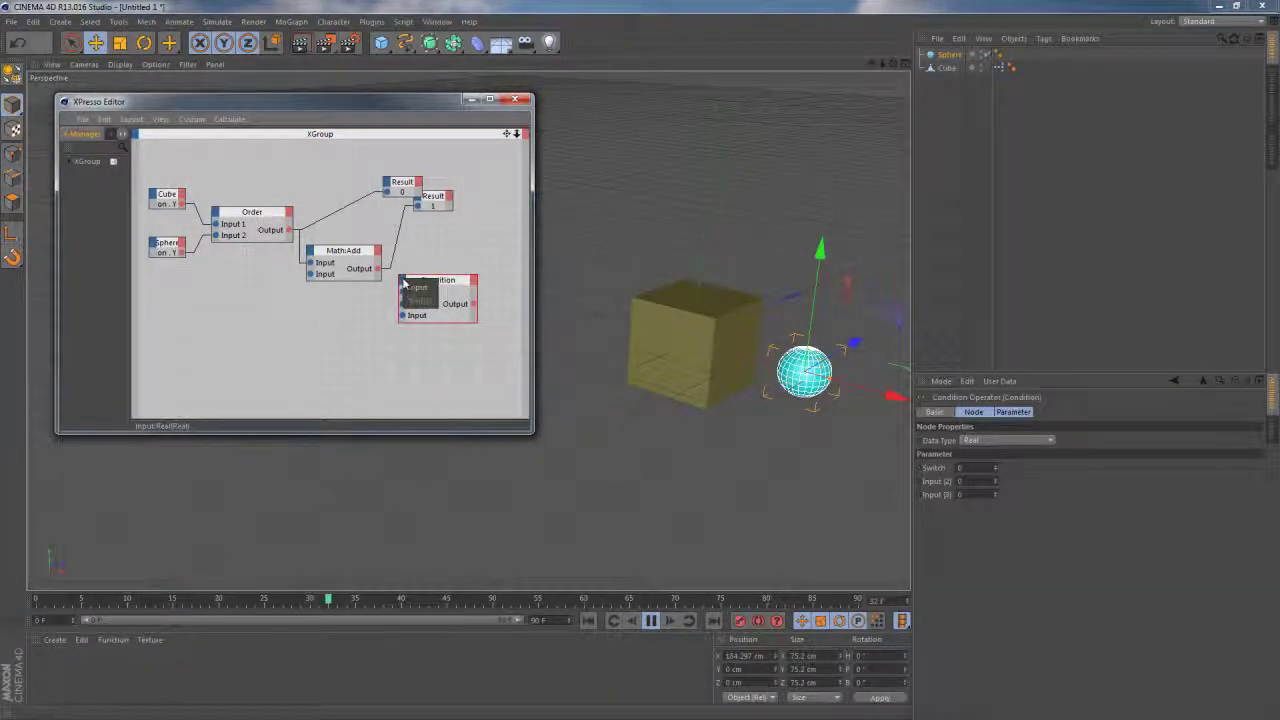
left_click(412, 293)
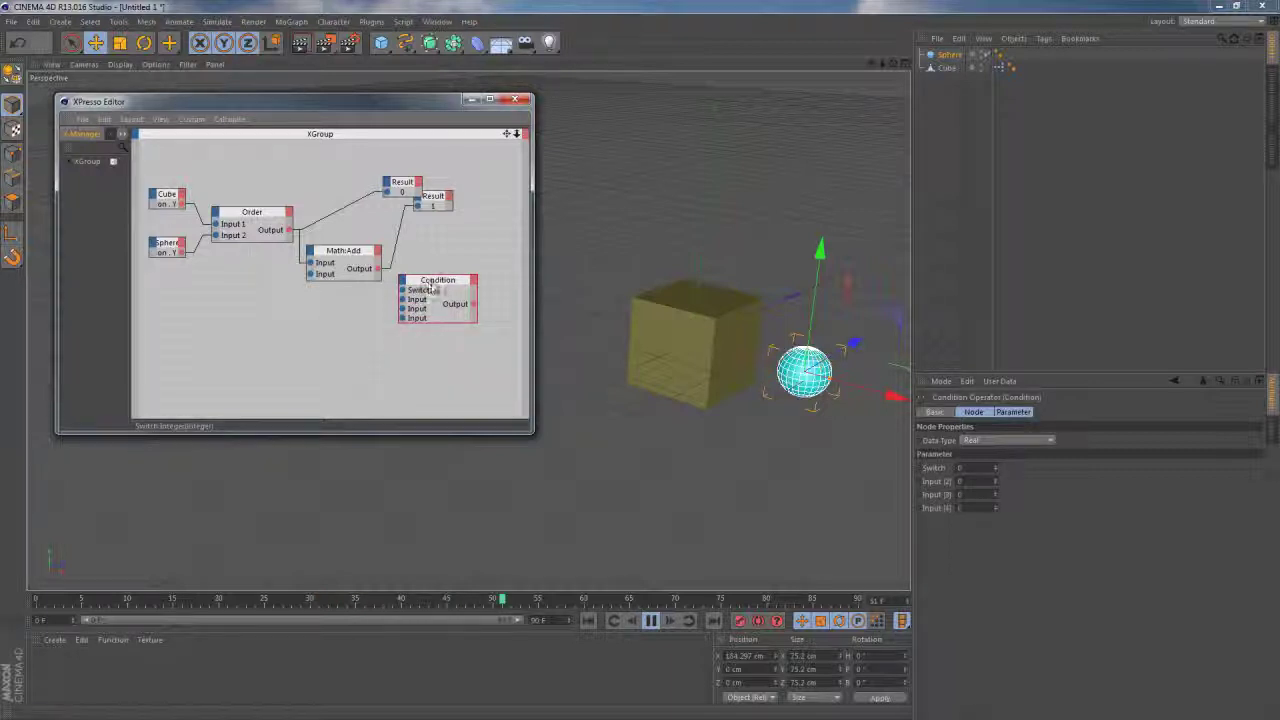
left_click_drag(436, 286, 431, 285)
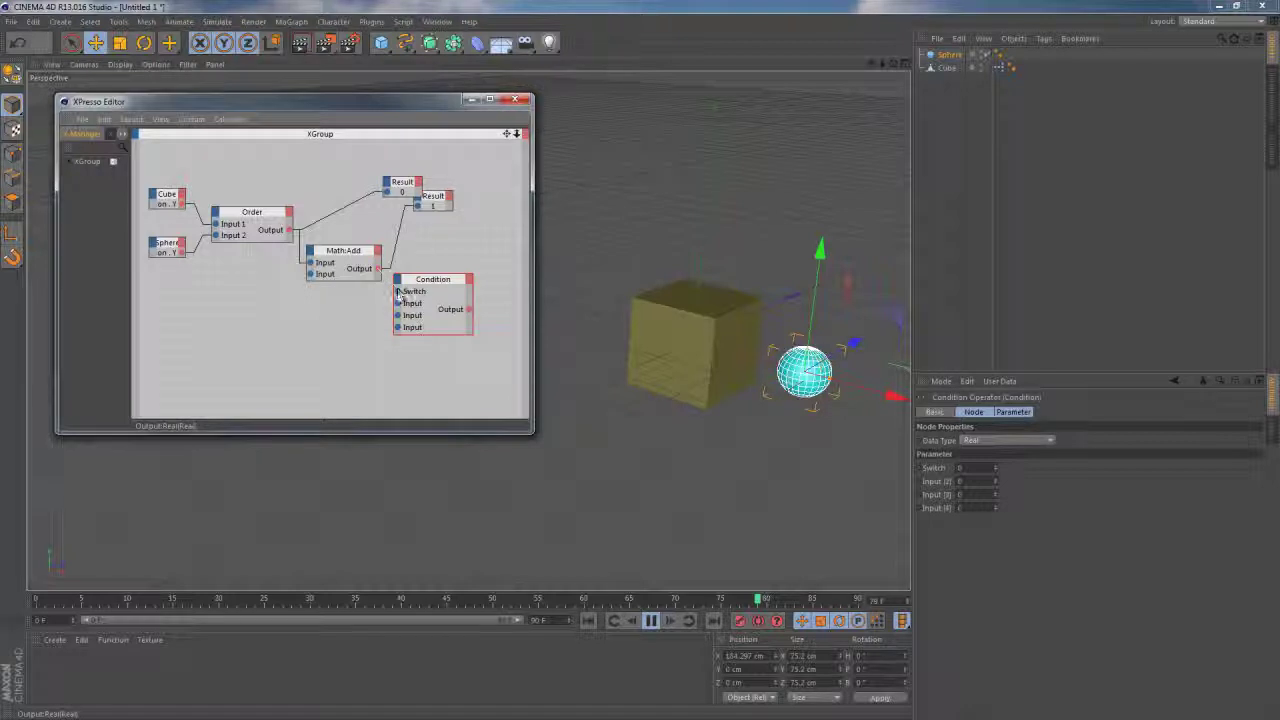
Add a Constant node left of the Condition and set its Data Type to Color
right_click(250, 333)
mouse_move(263, 340)
mouse_move(347, 338)
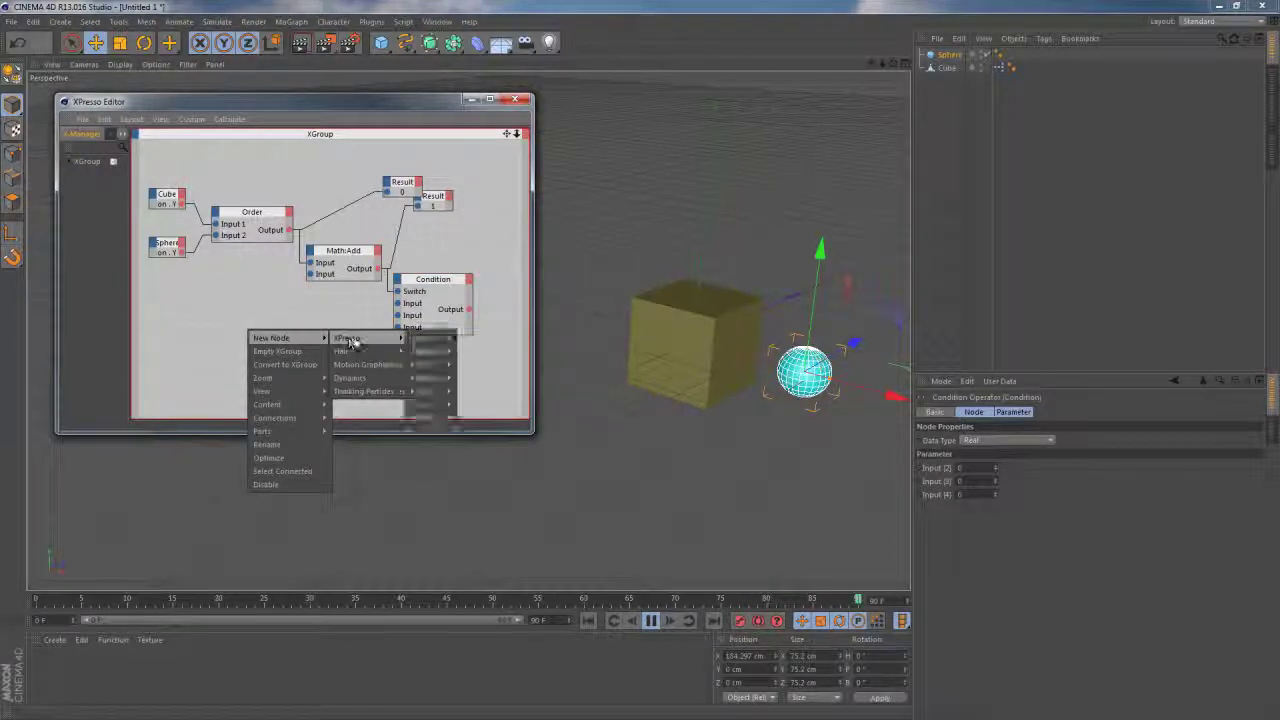
mouse_move(424, 338)
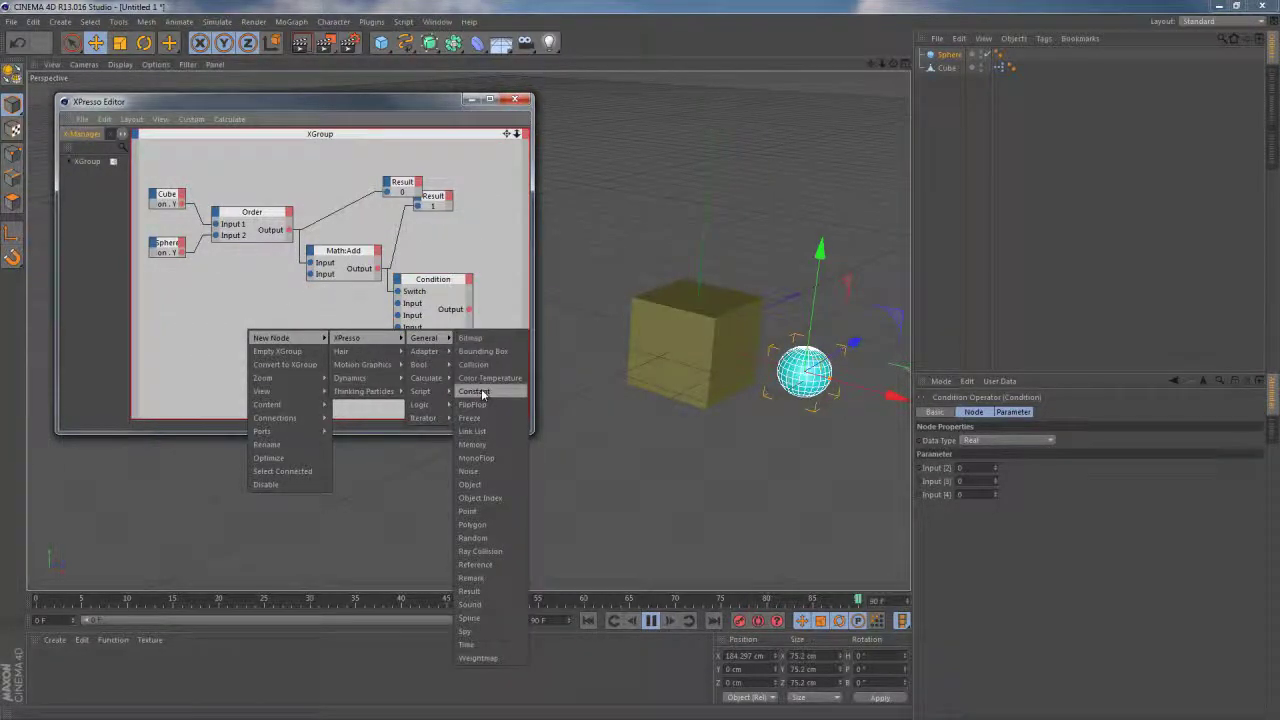
left_click(474, 391)
left_click_drag(247, 333, 255, 321)
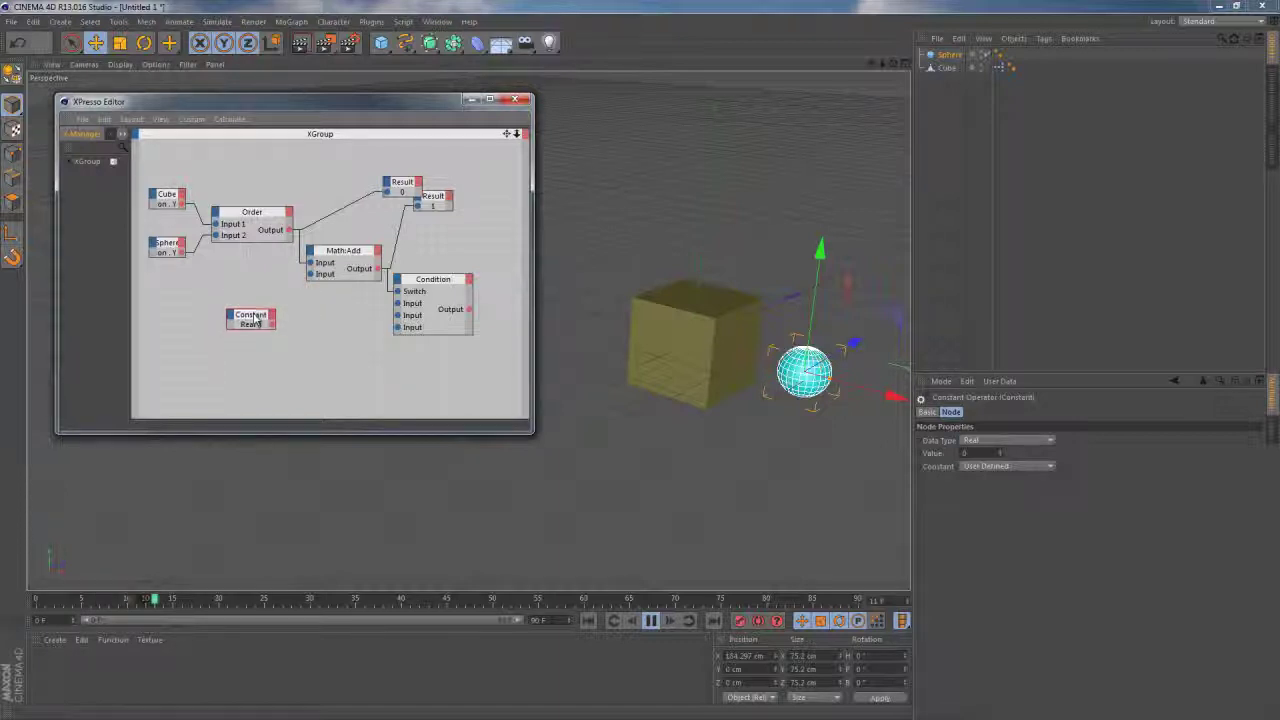
left_click(977, 443)
left_click(988, 172)
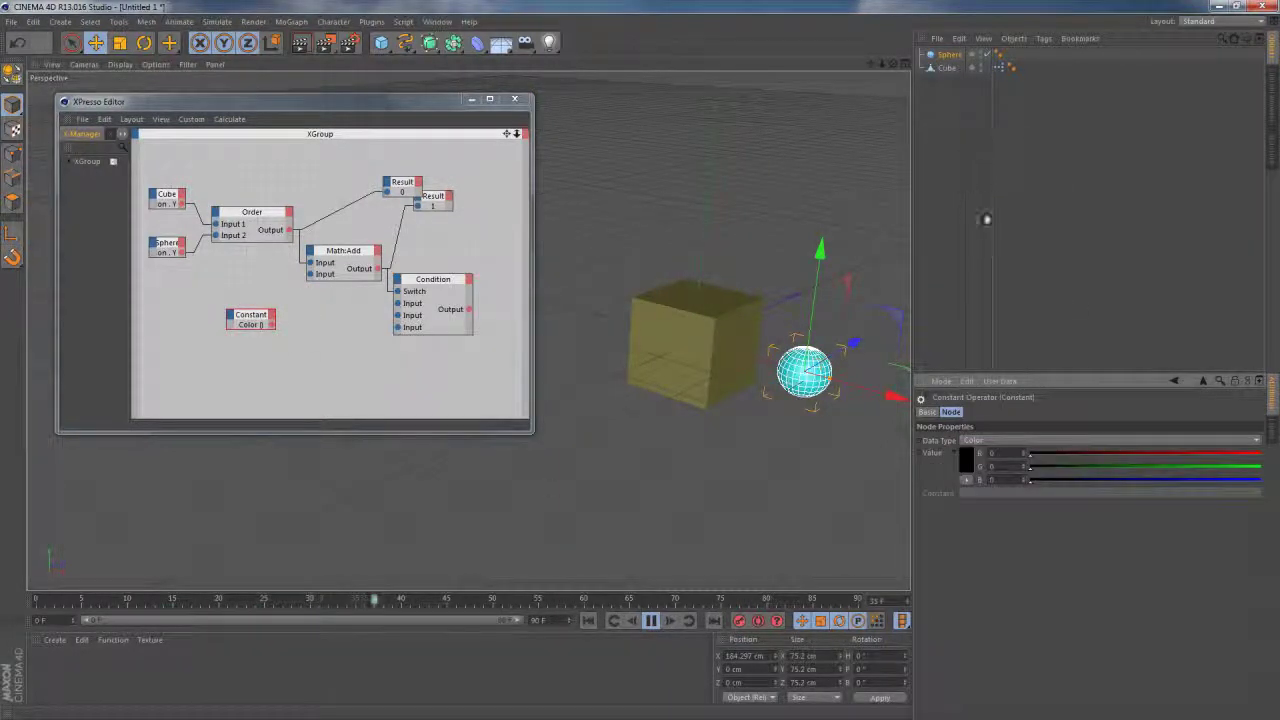
Set the colour Constant's value to a light blue in the colour picker
left_click(969, 460)
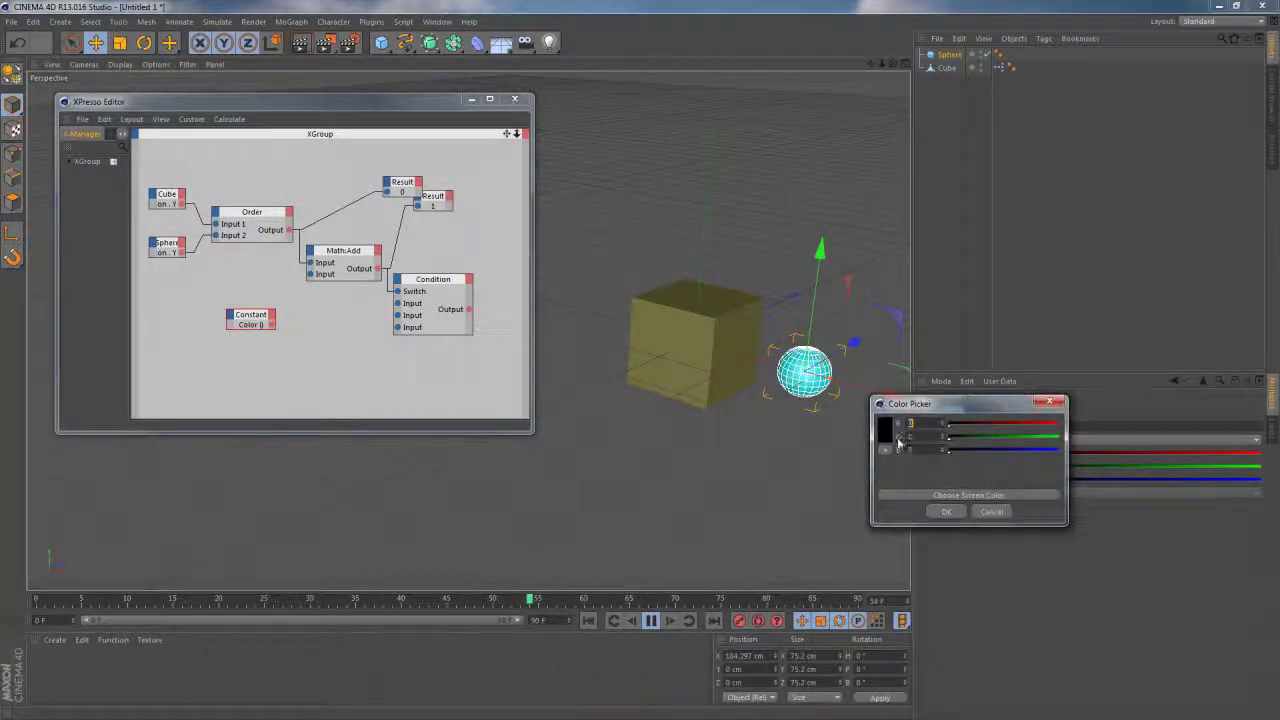
left_click(1094, 482)
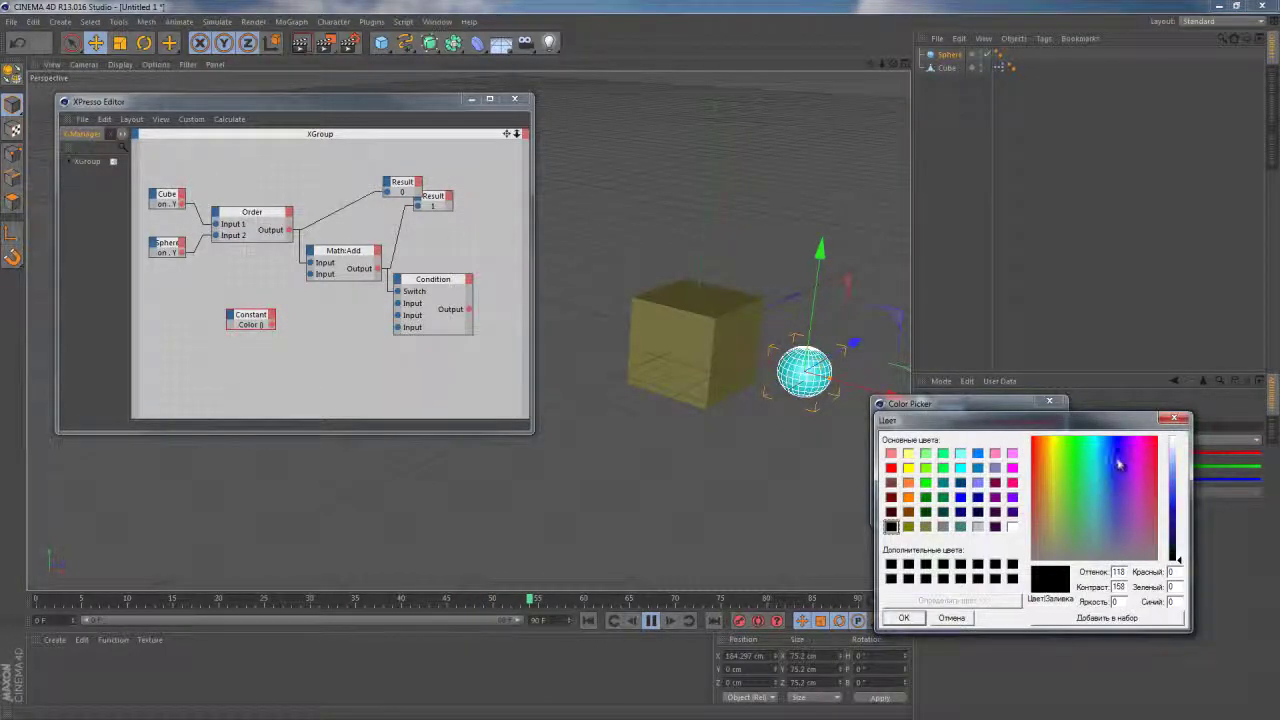
left_click(1178, 505)
left_click_drag(1178, 500, 1178, 480)
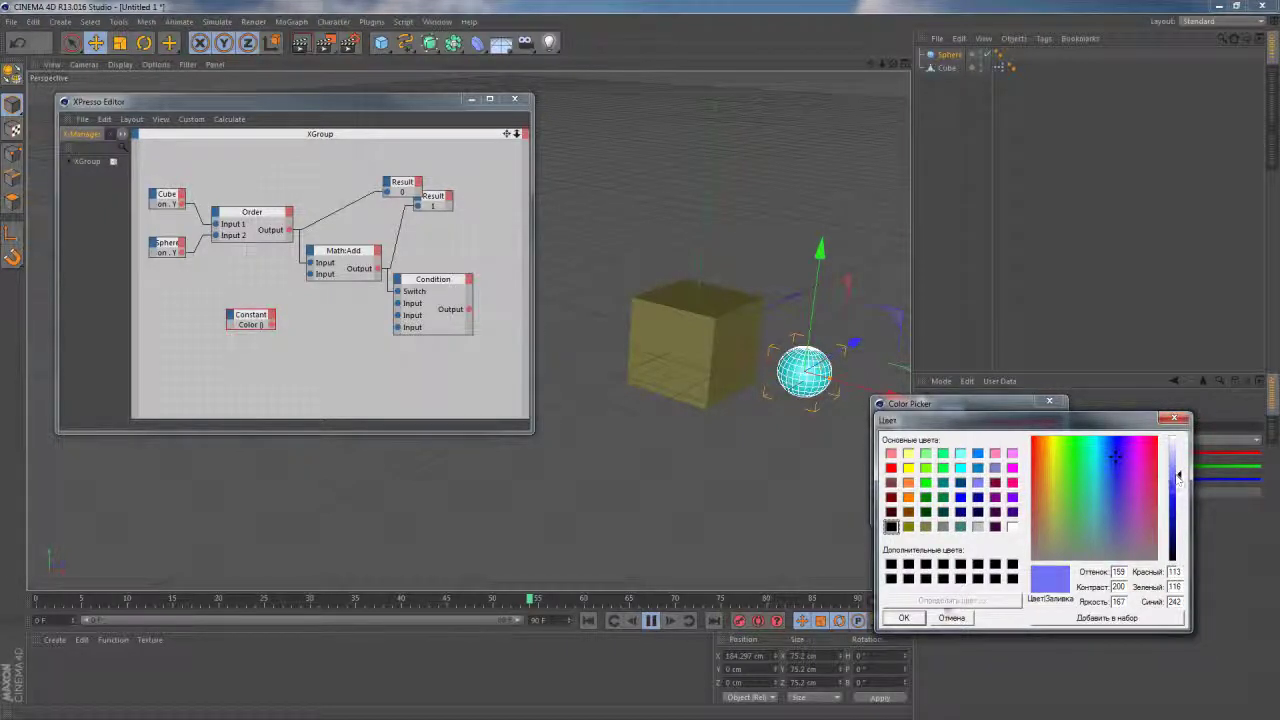
left_click(905, 618)
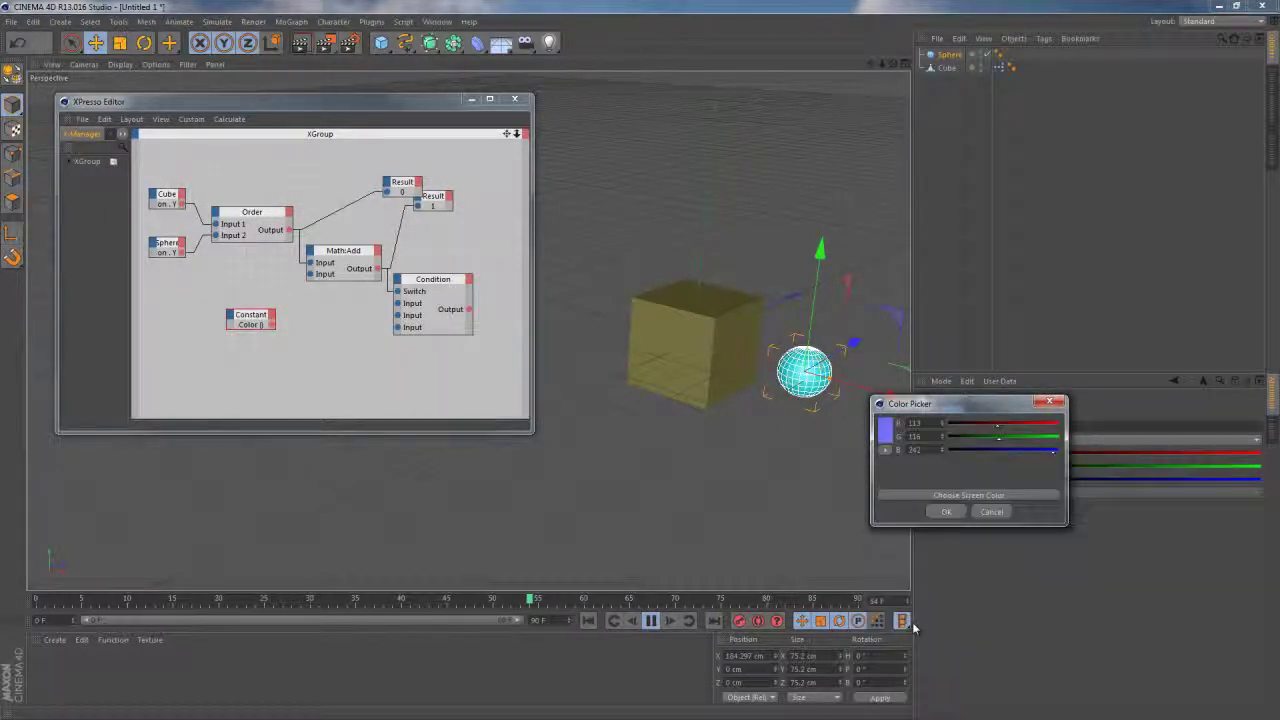
left_click(946, 511)
Duplicate the colour Constant below and give the copy its own colour, keeping pink
left_click_drag(250, 320, 252, 354, "ctrl")
left_click(967, 459)
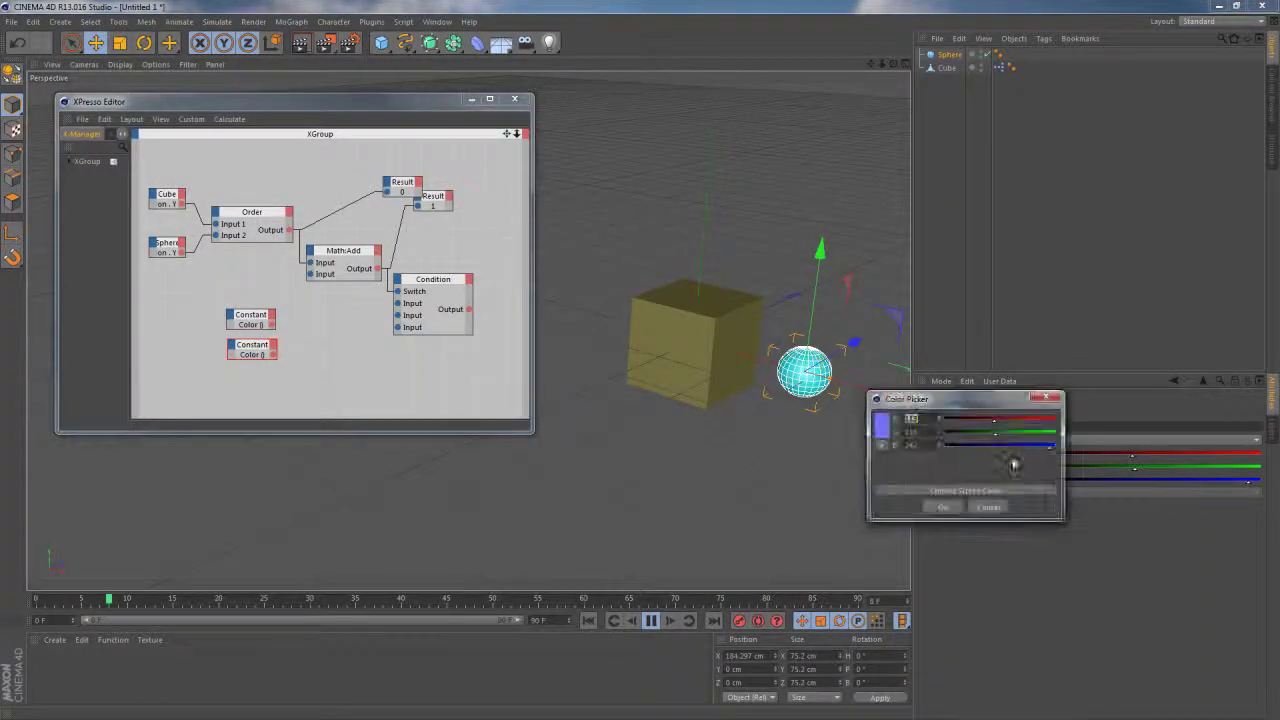
left_click(889, 437)
left_click(1049, 467)
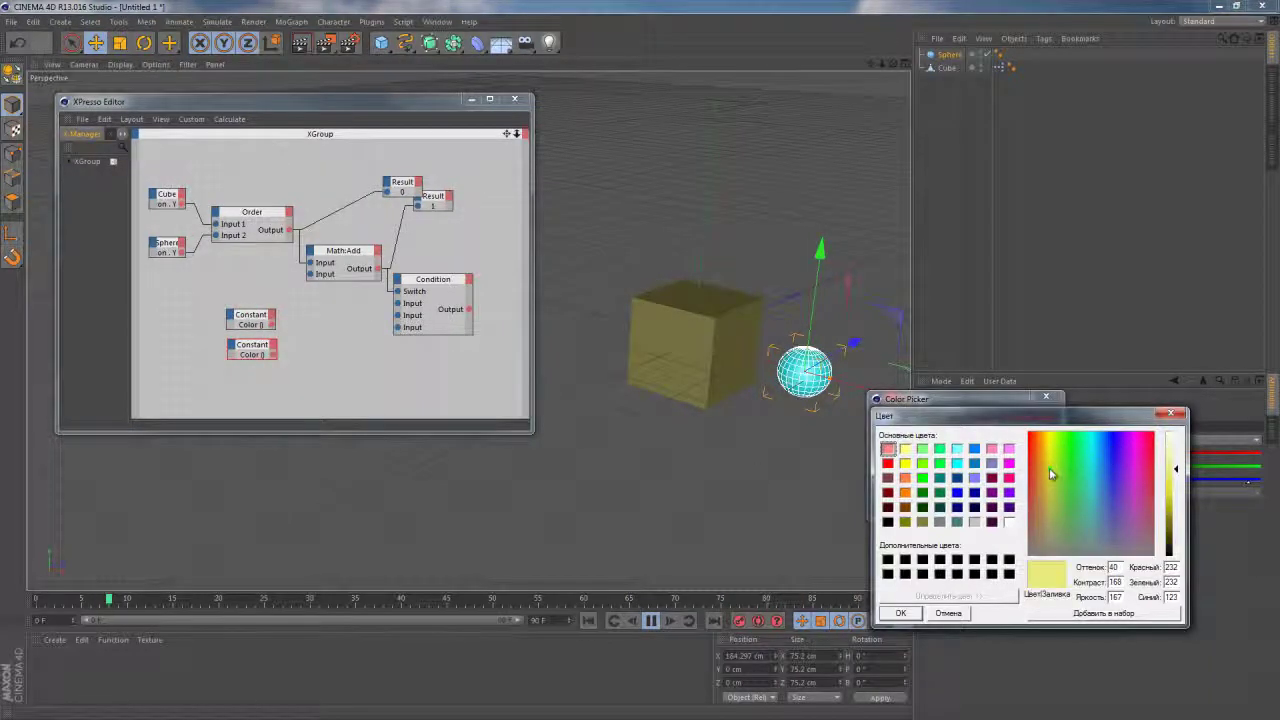
left_click(929, 616)
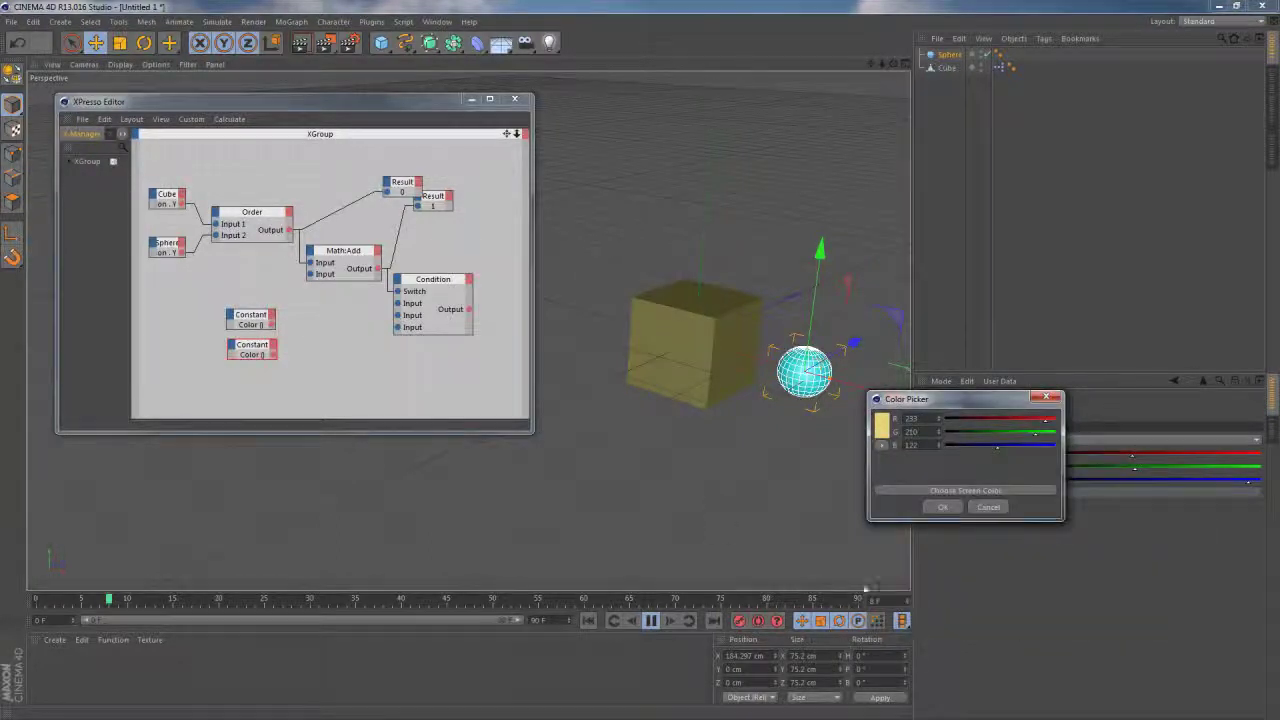
left_click(945, 521)
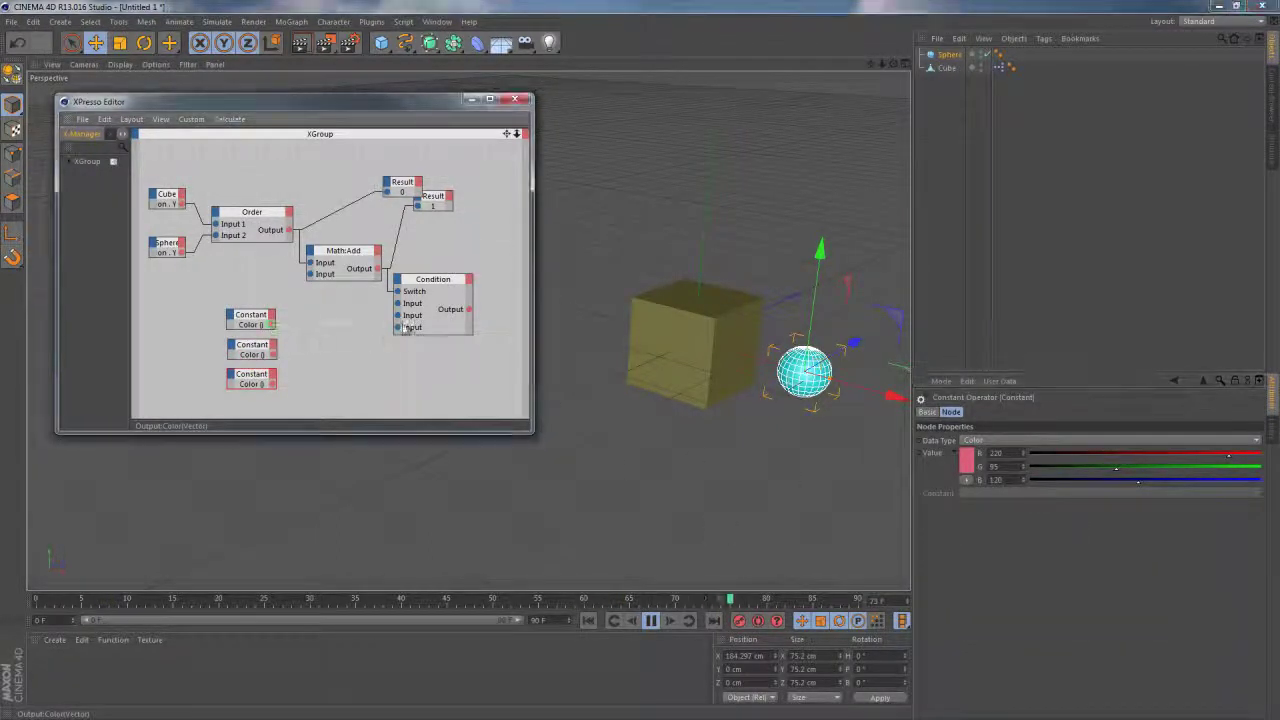
Wire the colour Constants into the Condition's Input ports and set its Data Type to Color
left_click_drag(272, 324, 398, 327)
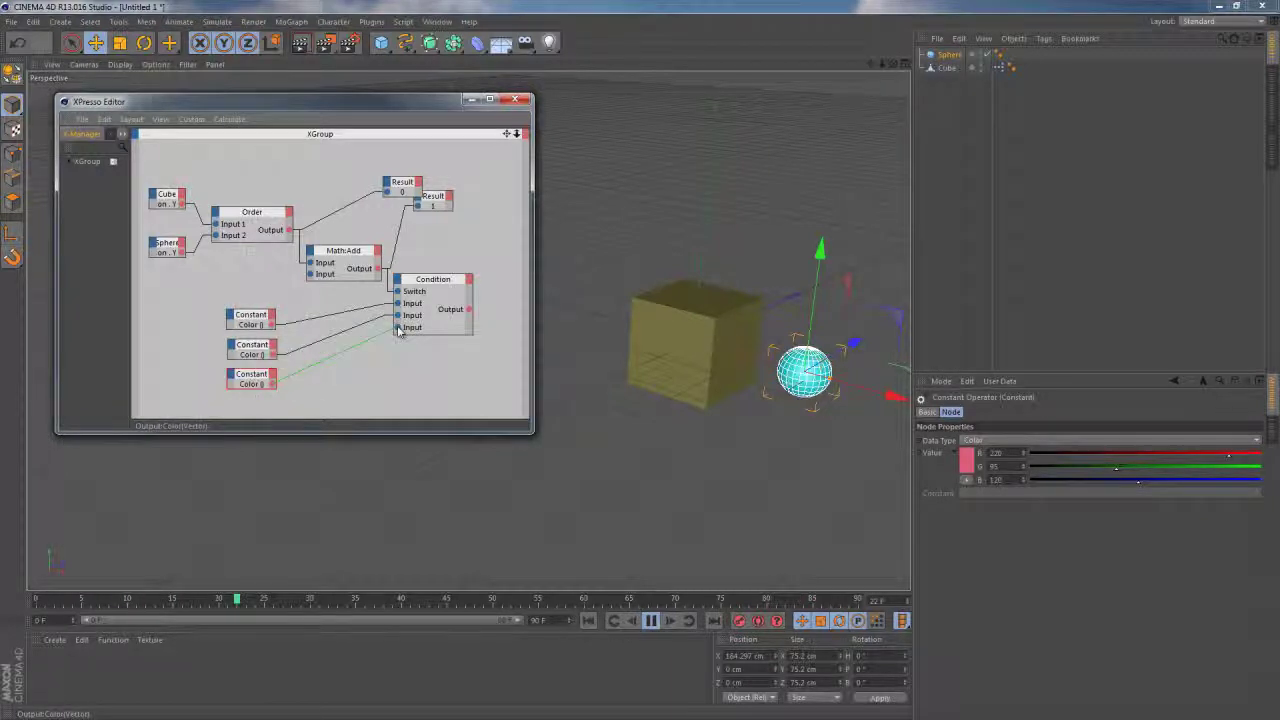
left_click(433, 281)
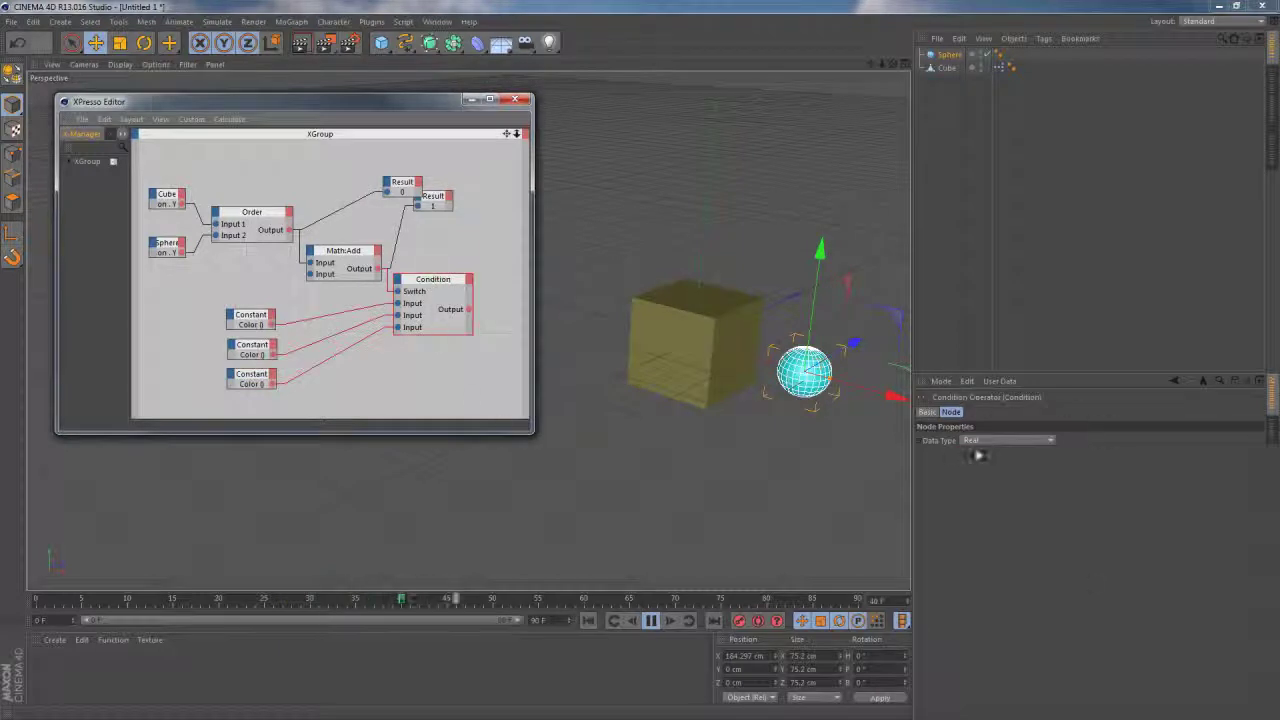
left_click(985, 441)
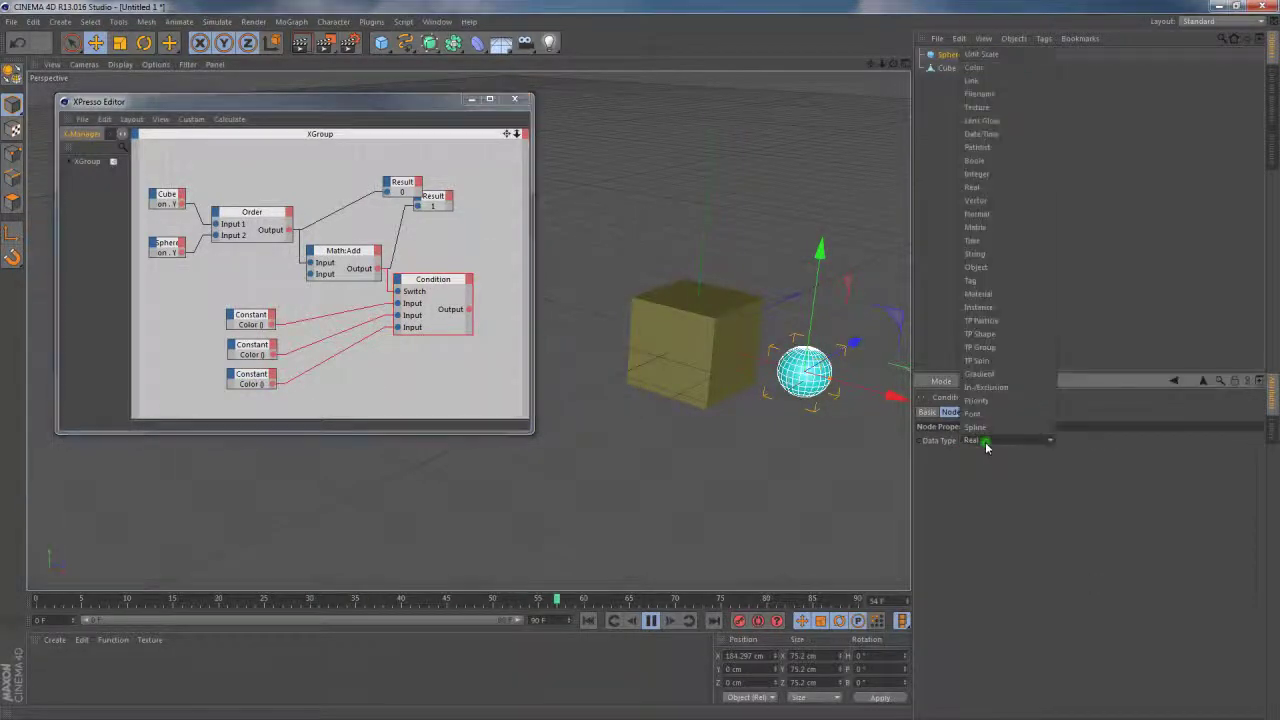
left_click(982, 80)
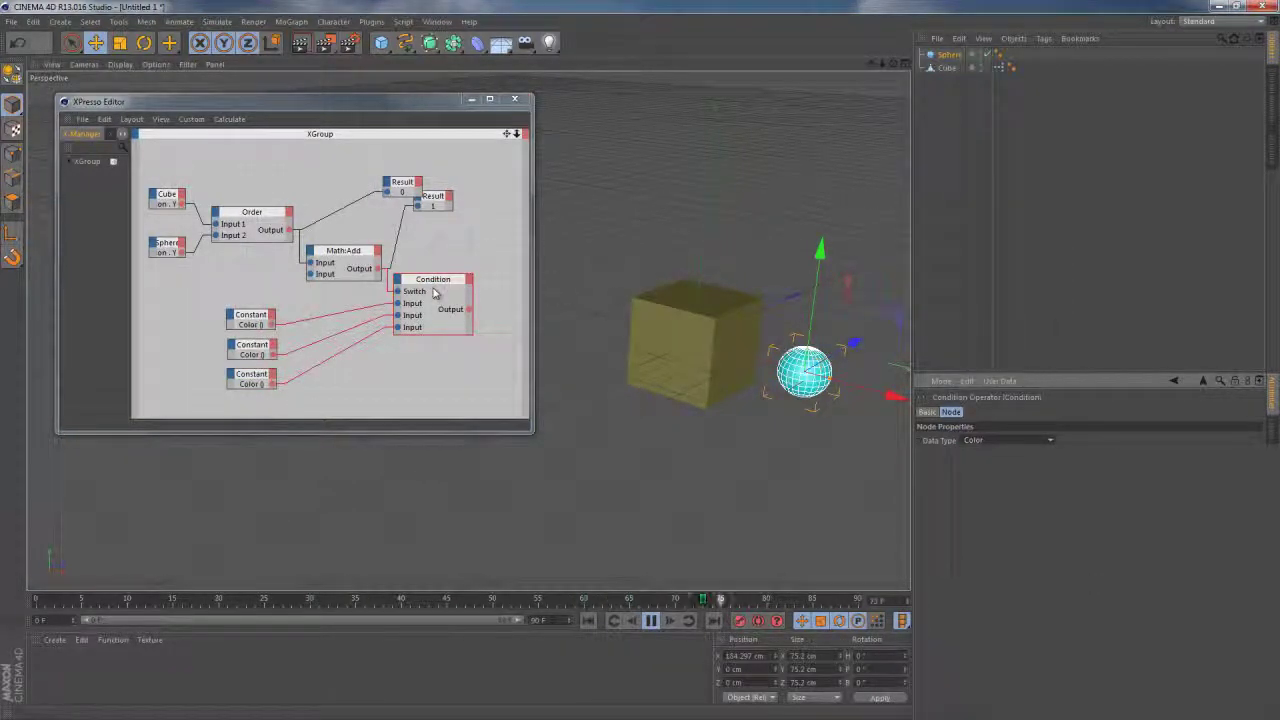
Add a Cube node with a Display Color input port and wire the Condition's output into it
left_click(945, 68)
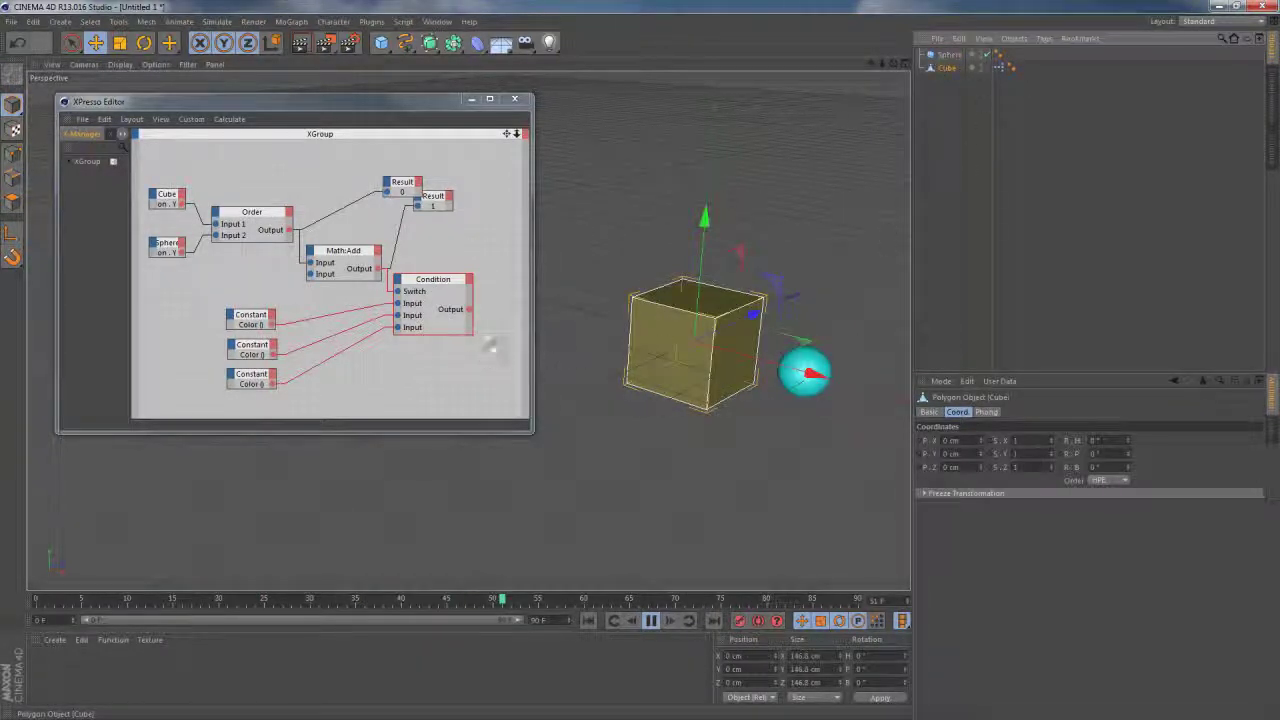
left_click_drag(490, 347, 502, 338)
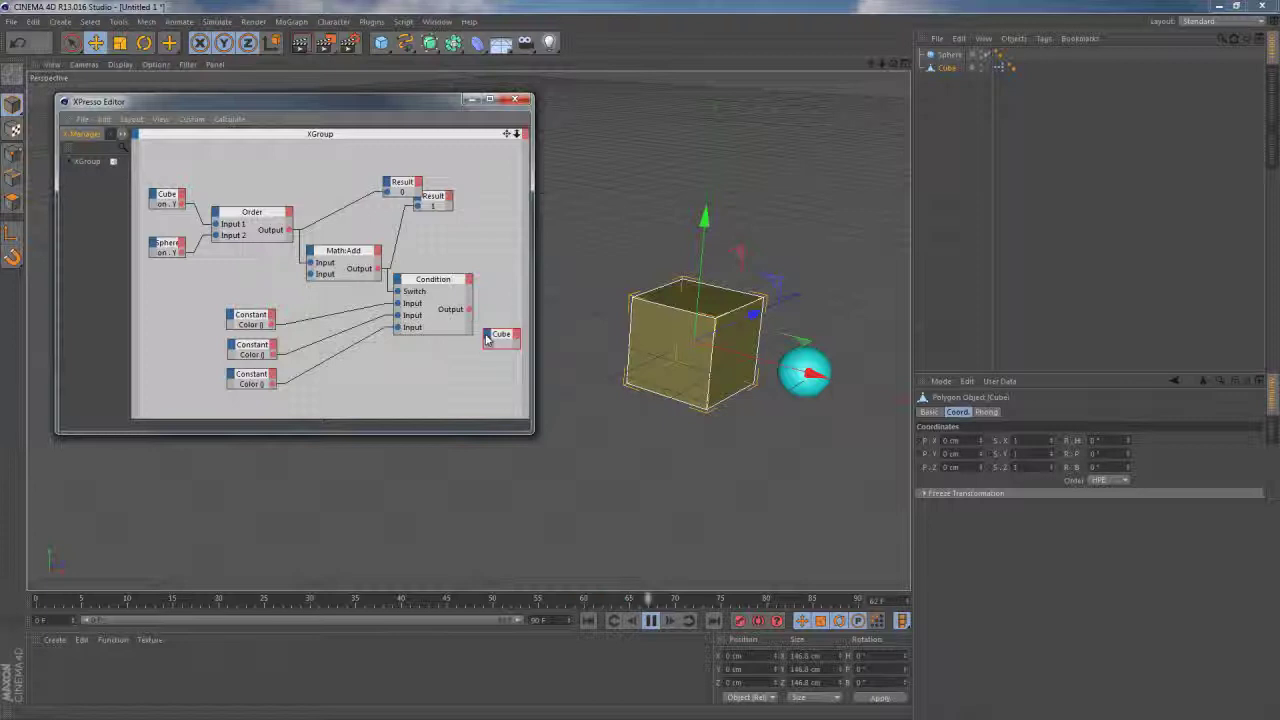
left_click(487, 338)
mouse_move(520, 343)
mouse_move(574, 346)
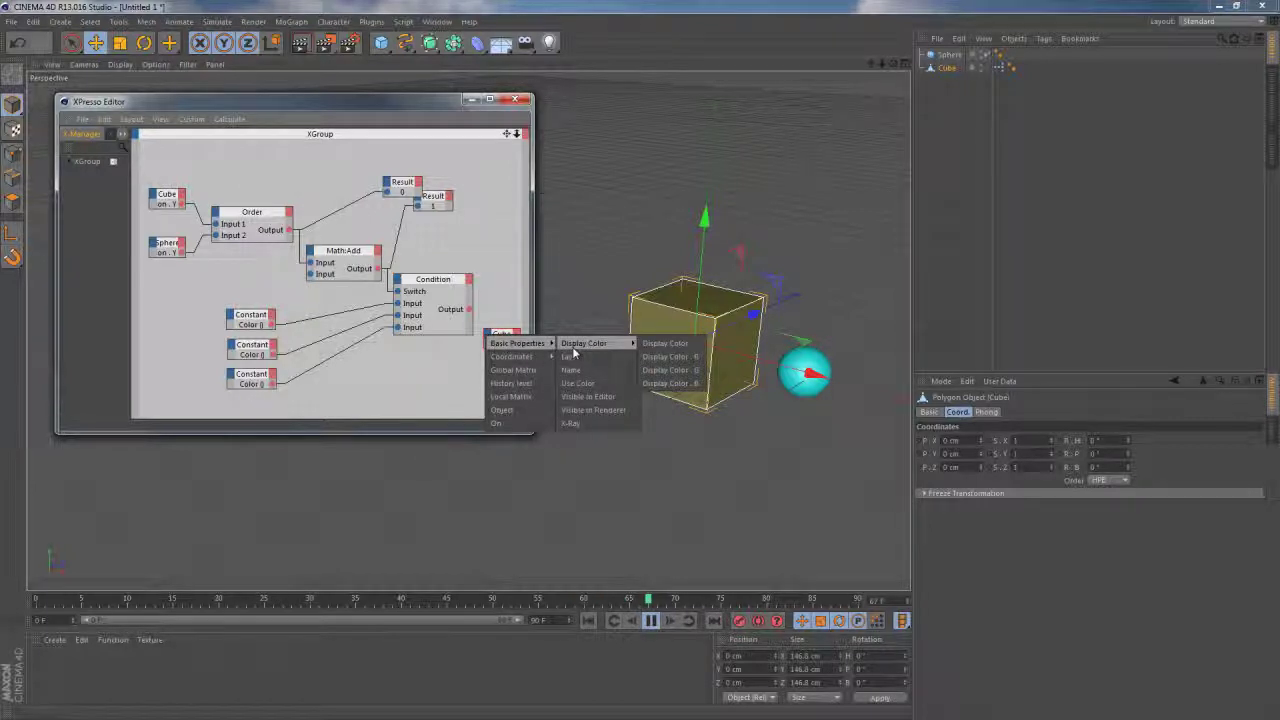
left_click(654, 344)
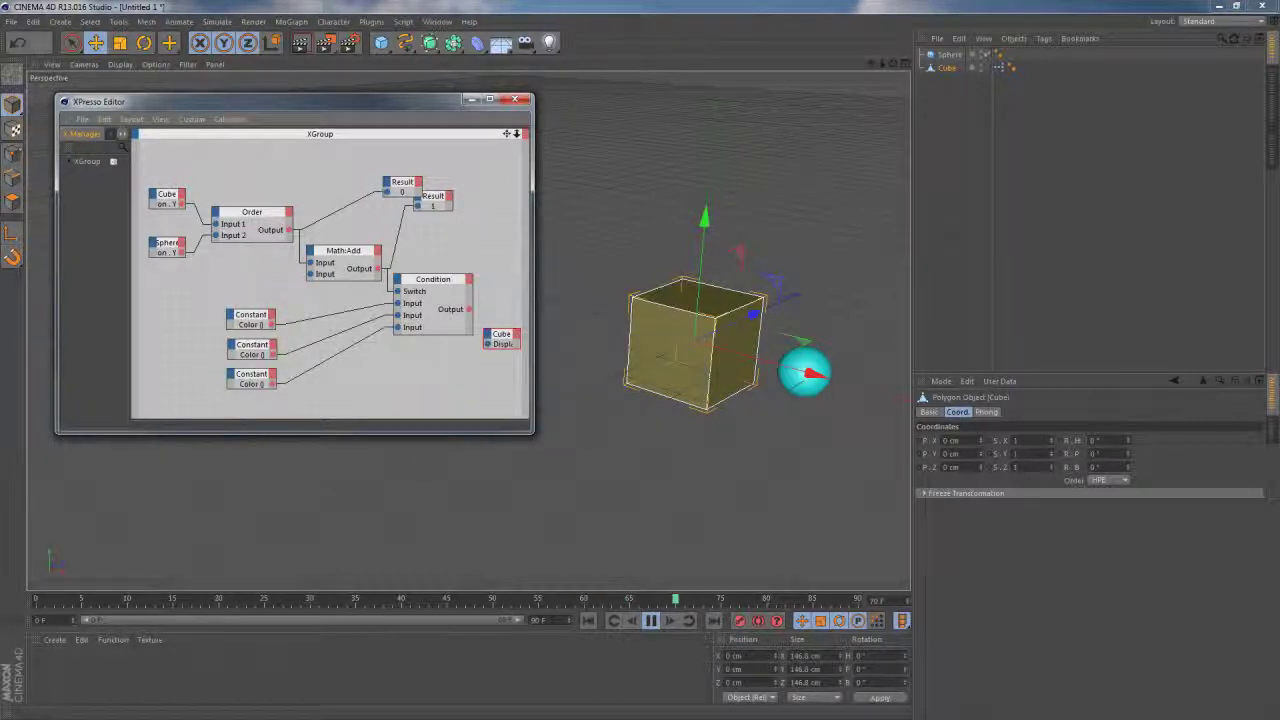
left_click_drag(477, 320, 490, 345)
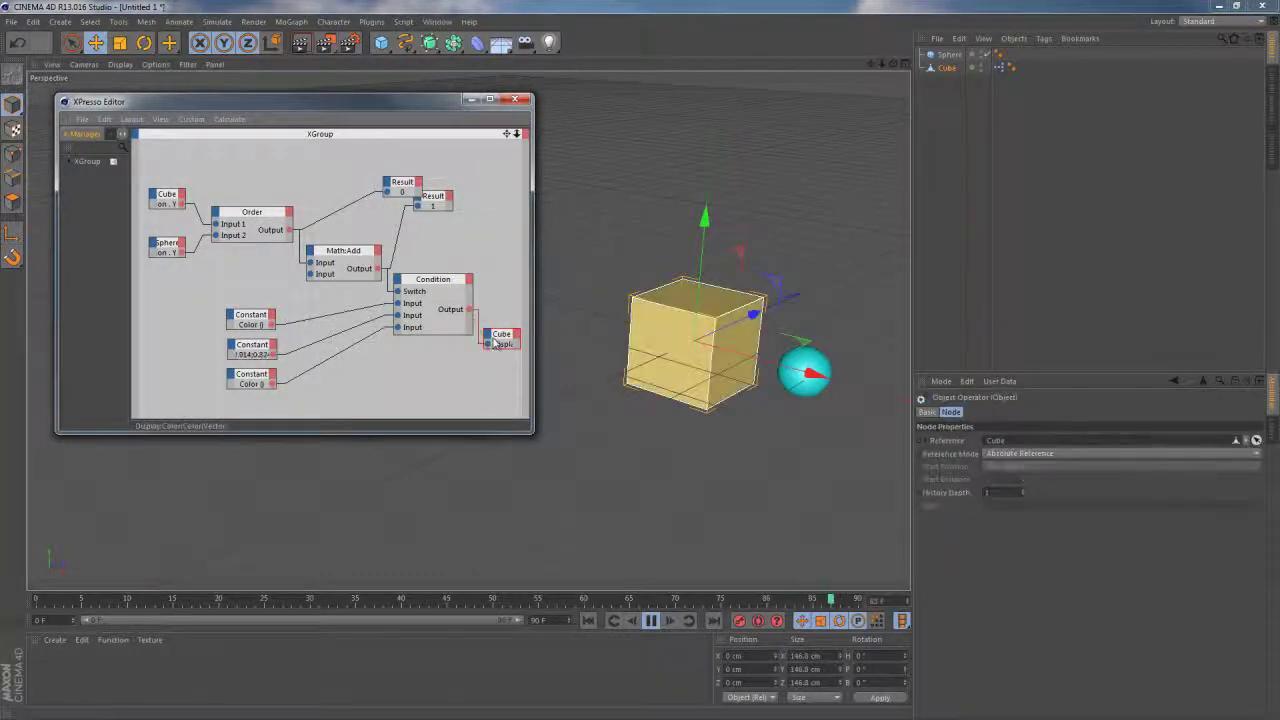
left_click(951, 58)
left_click_drag(819, 250, 808, 186)
left_click_drag(808, 174, 812, 302)
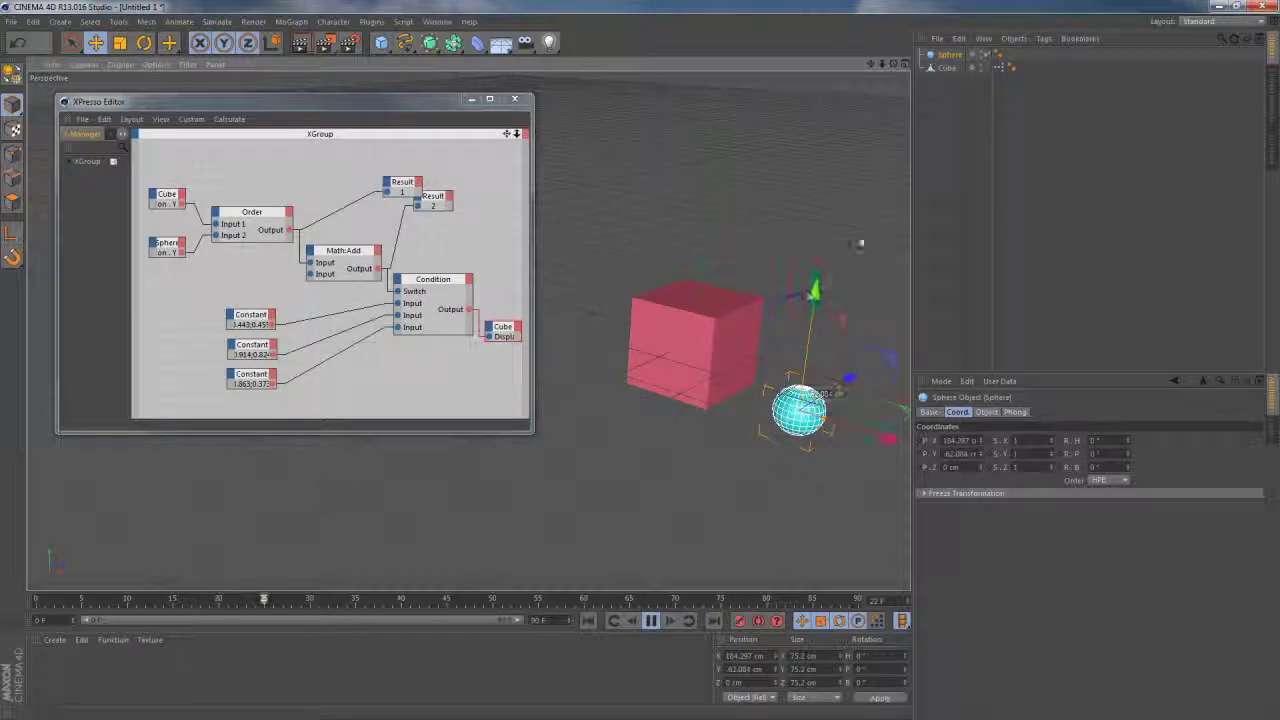
right_click(980, 453)
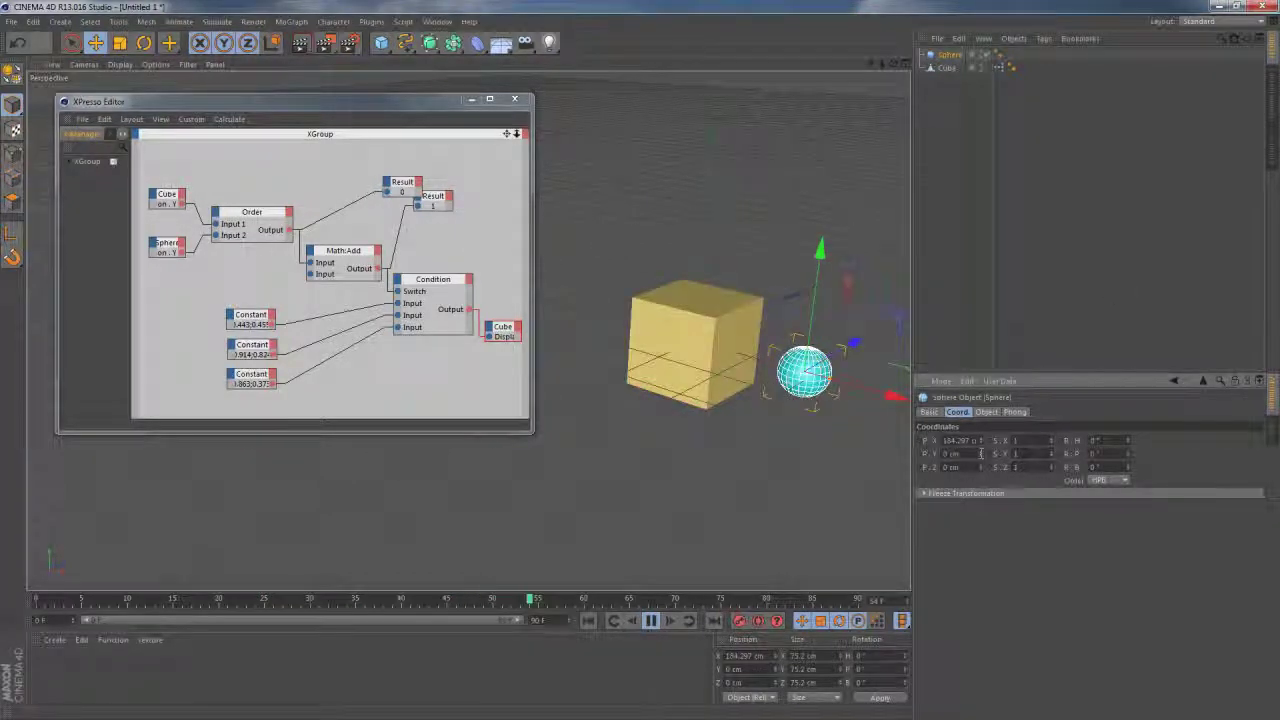